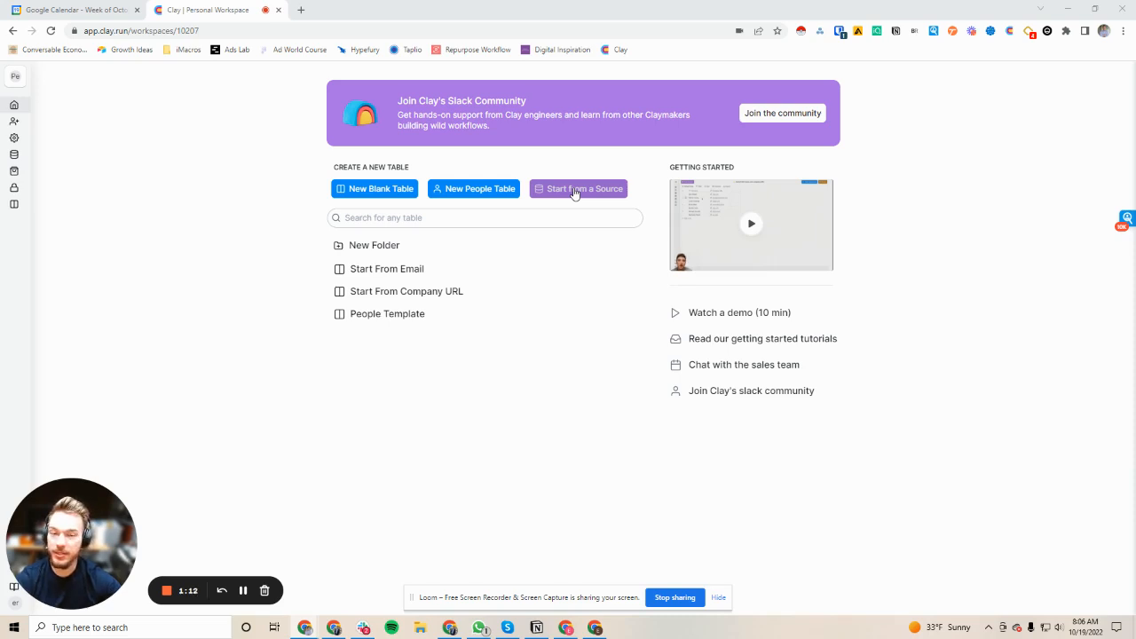
Start a new table source from LinkedIn Profiles and limit the results to 50
left_click(574, 189)
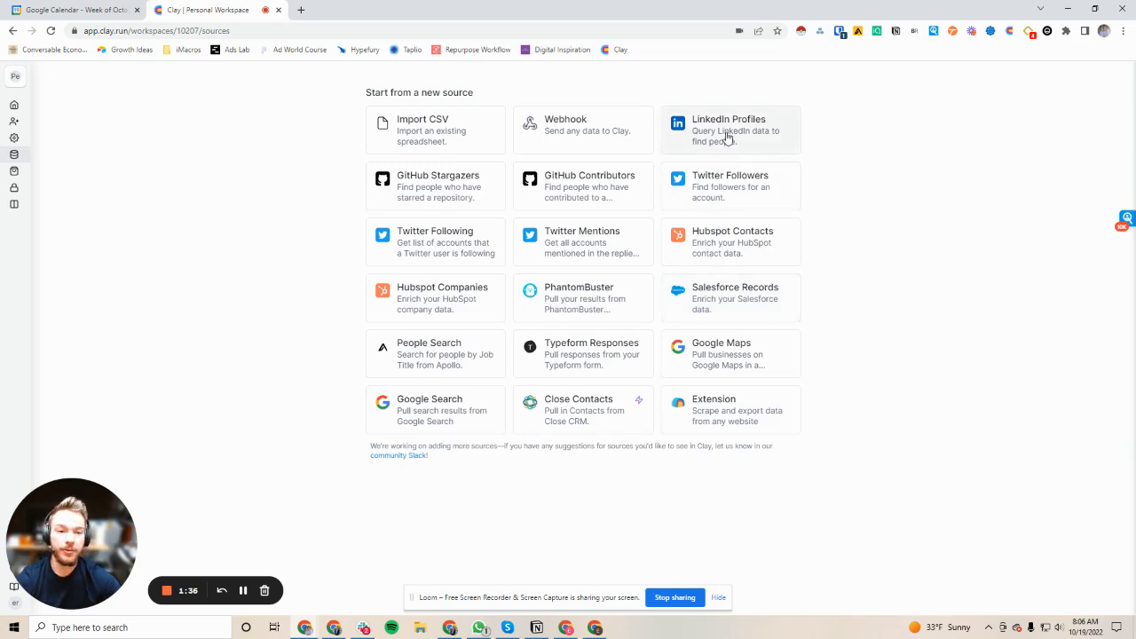
left_click(726, 137)
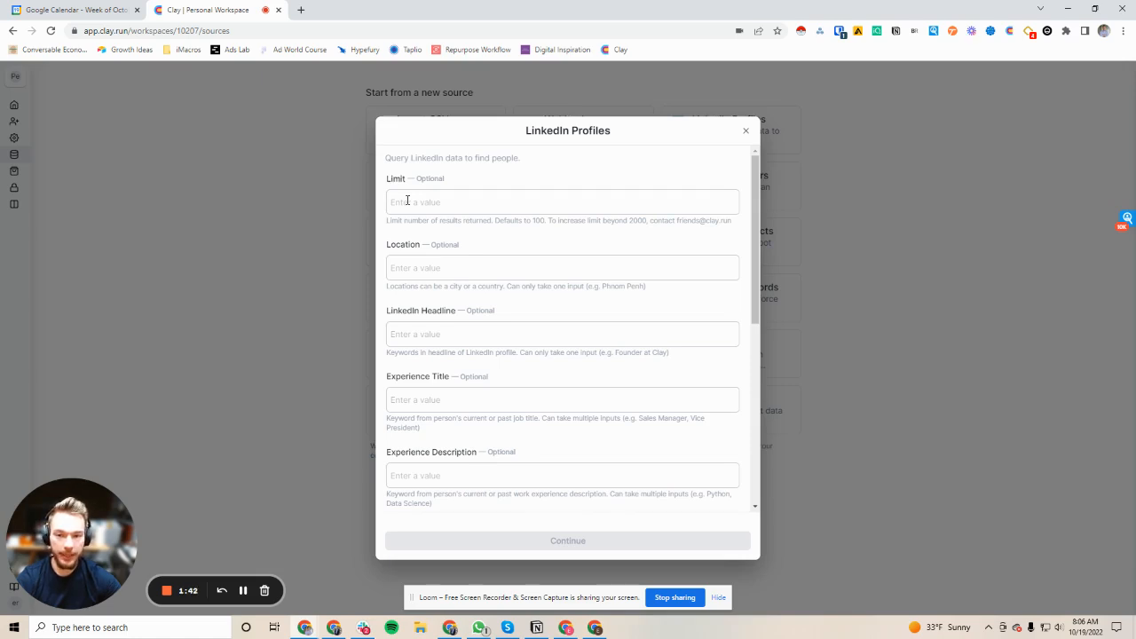
left_click(408, 201)
type("50")
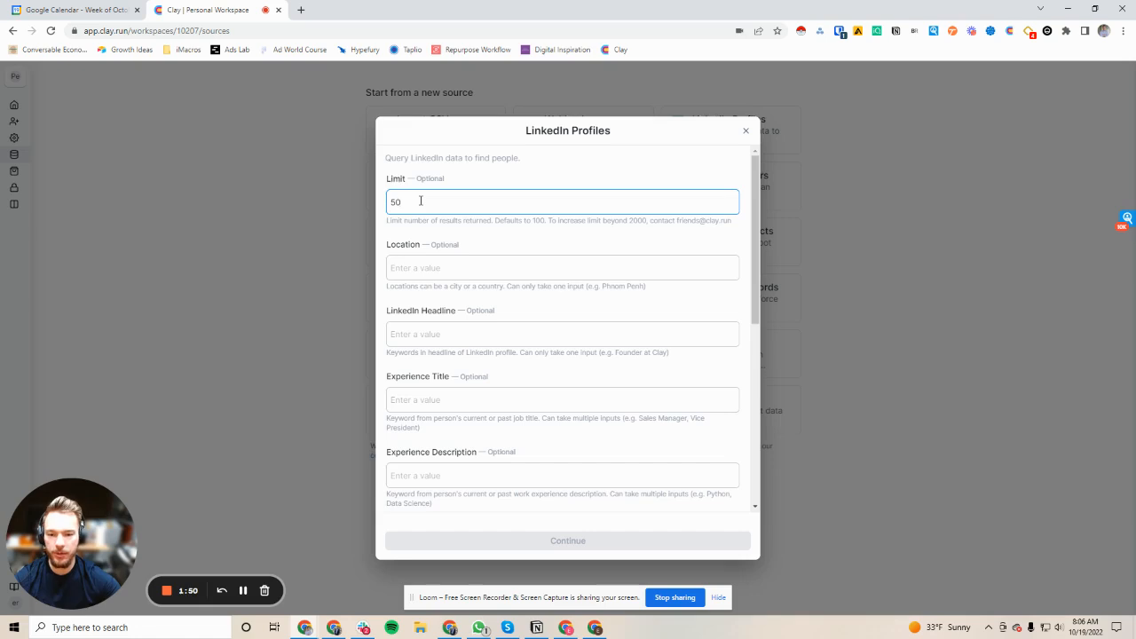
Set the location filter of the LinkedIn Profiles query to United States
scroll(449, 405, "down", 1)
scroll(450, 403, "down", 1)
scroll(419, 195, "up", 2)
left_click(411, 269)
type("uni")
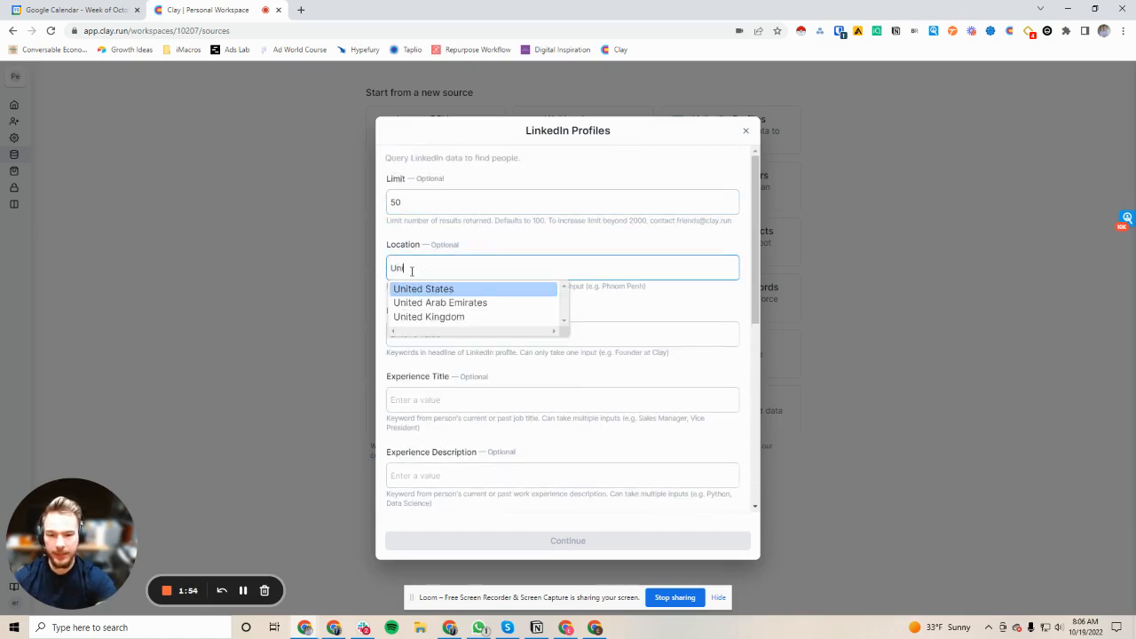
key("Return")
Set the experience title filter to Chief Executive Officer
scroll(441, 313, "down", 1)
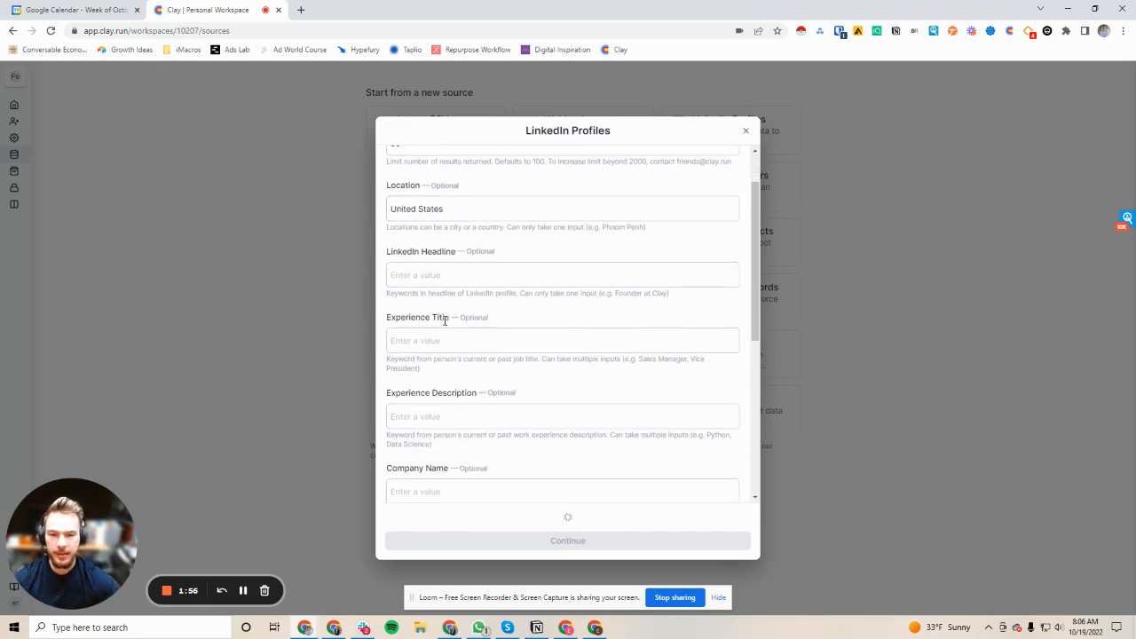
left_click(438, 339)
type("Chief")
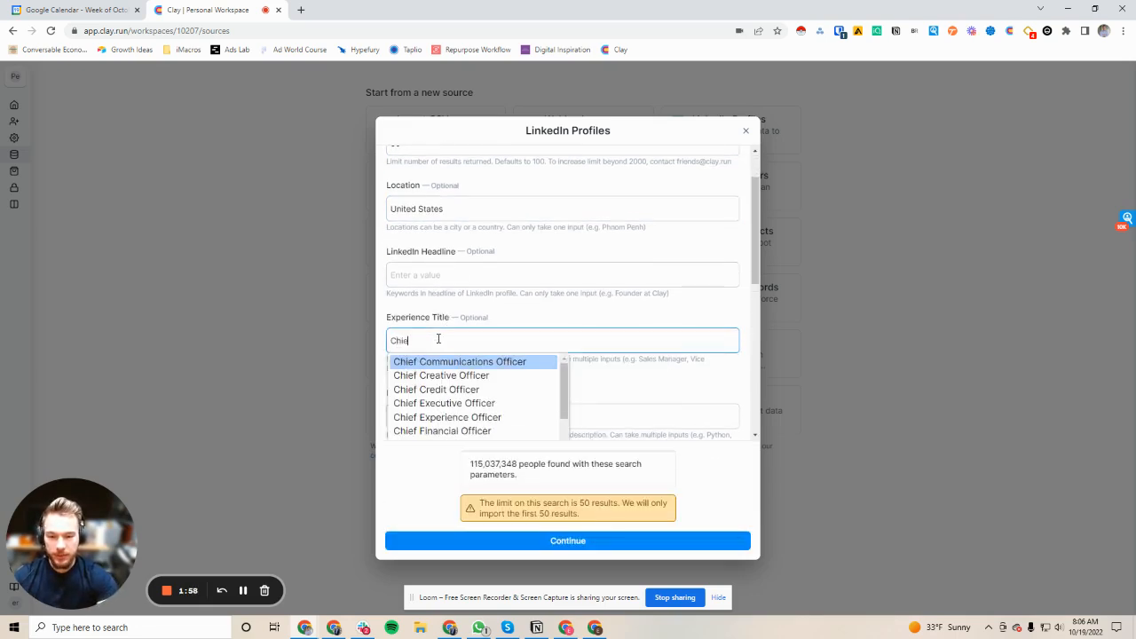
key("Down")
key("Down")
key("Down")
key("Return")
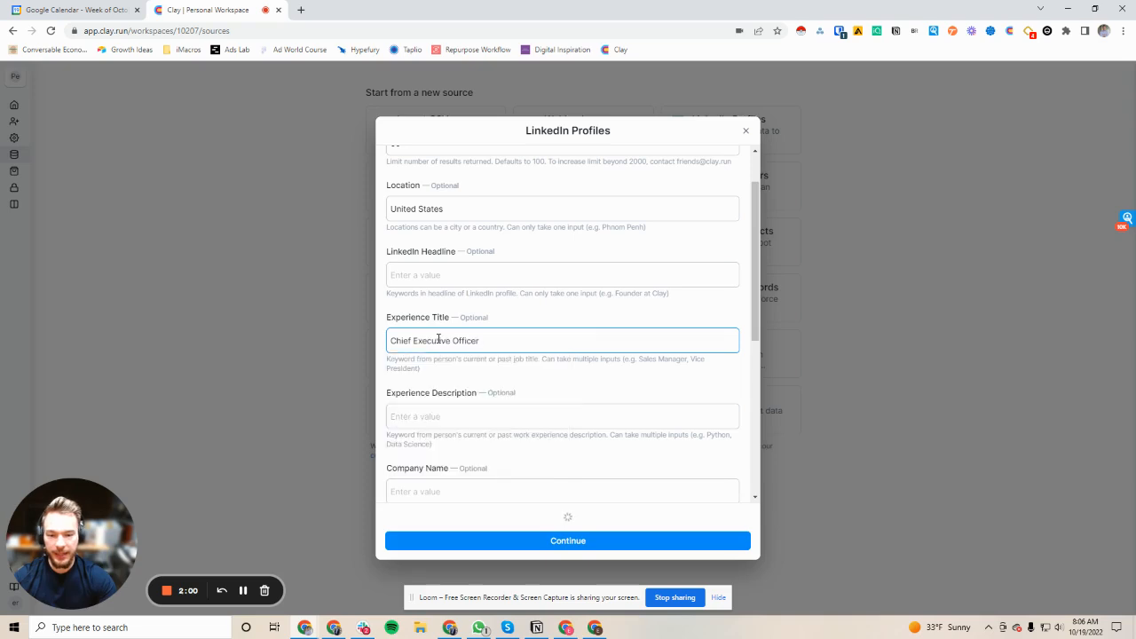
Leave the remaining LinkedIn filters at their defaults and import the query results into a new blank table
scroll(438, 339, "down", 1)
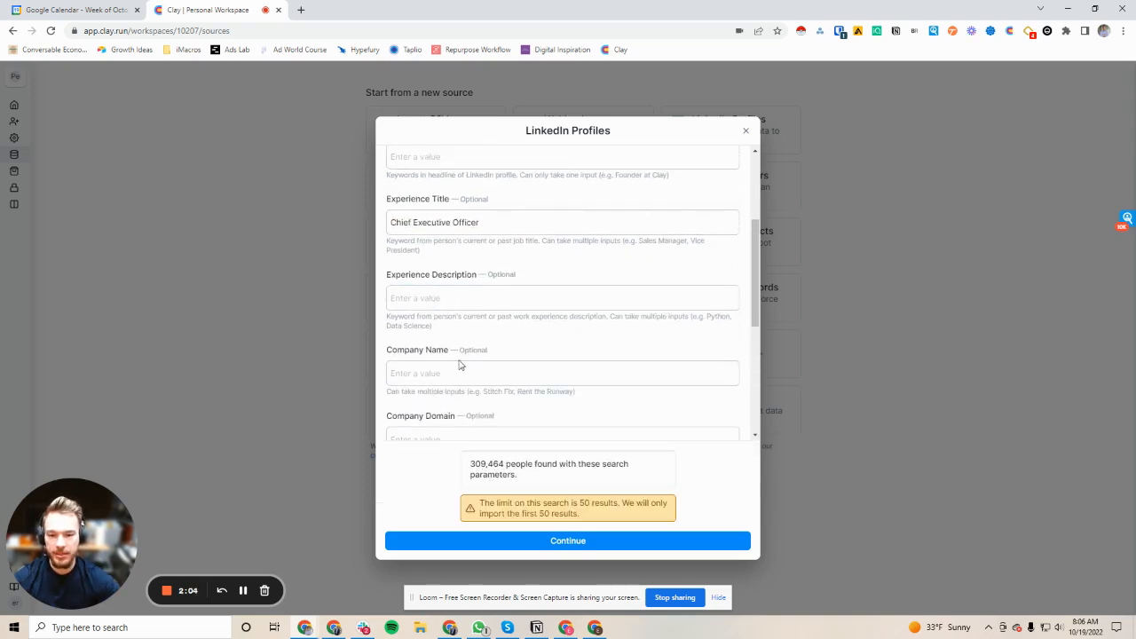
scroll(462, 355, "down", 3)
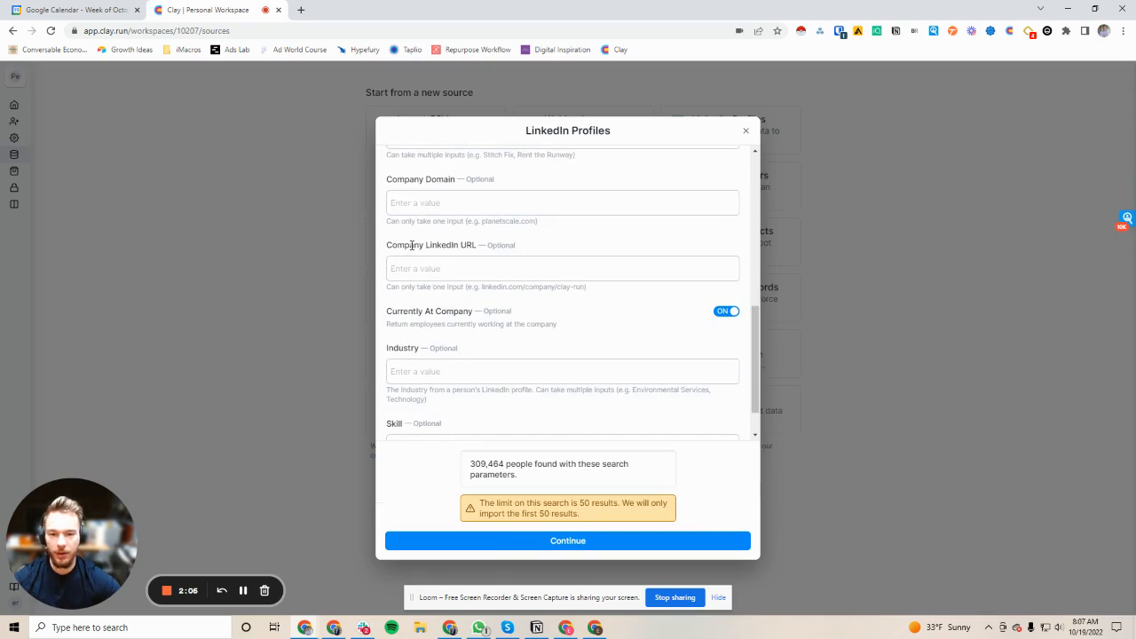
scroll(418, 287, "down", 1)
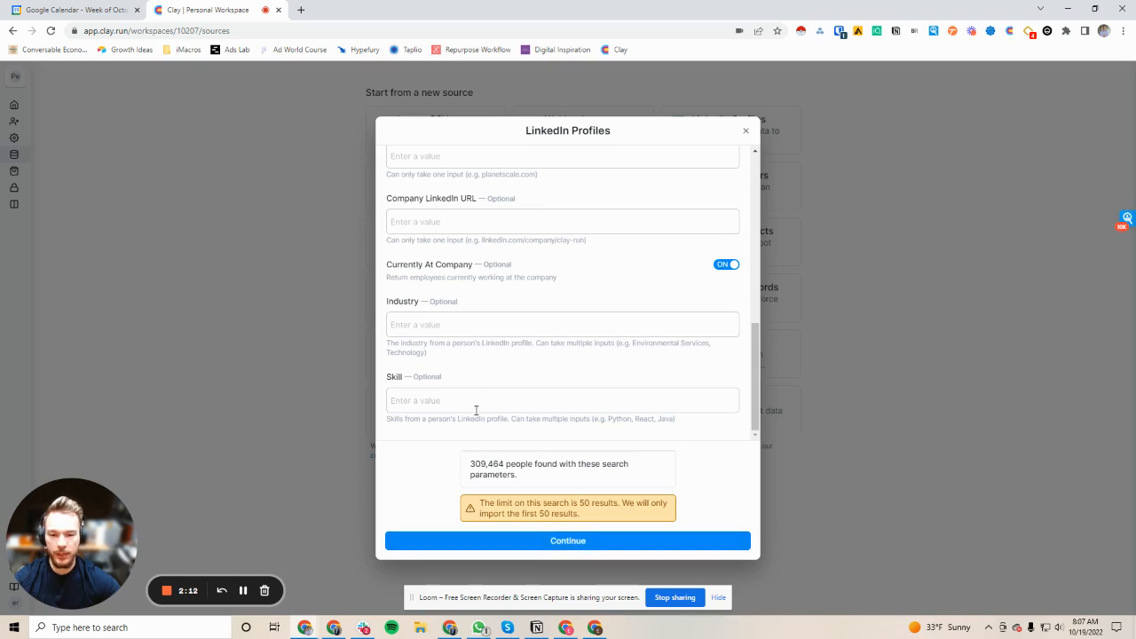
left_click(571, 543)
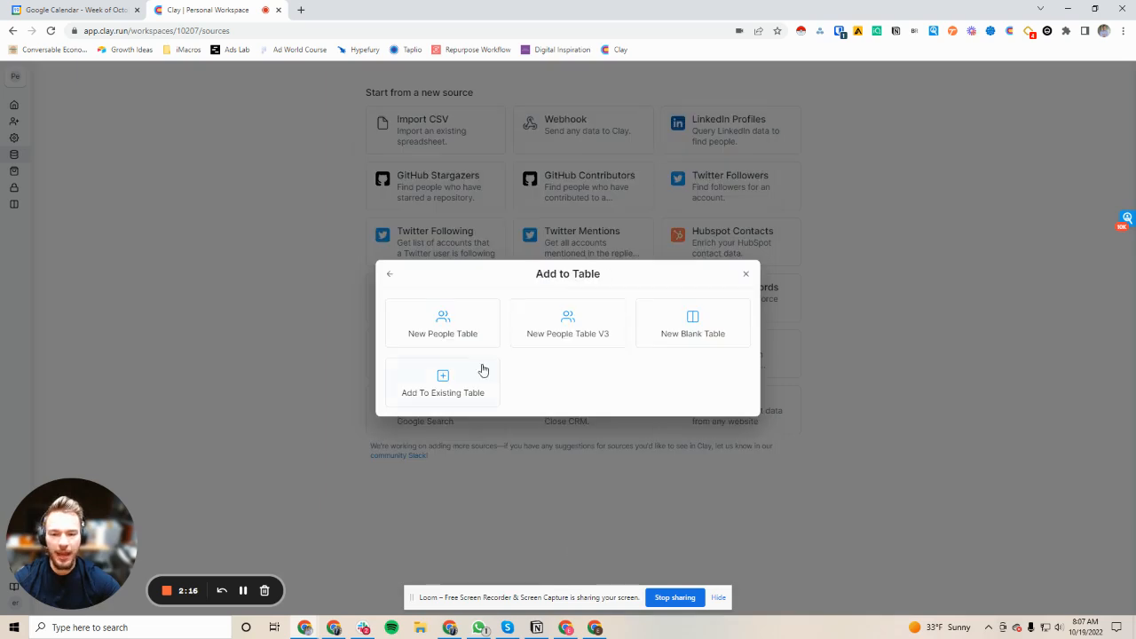
left_click(694, 332)
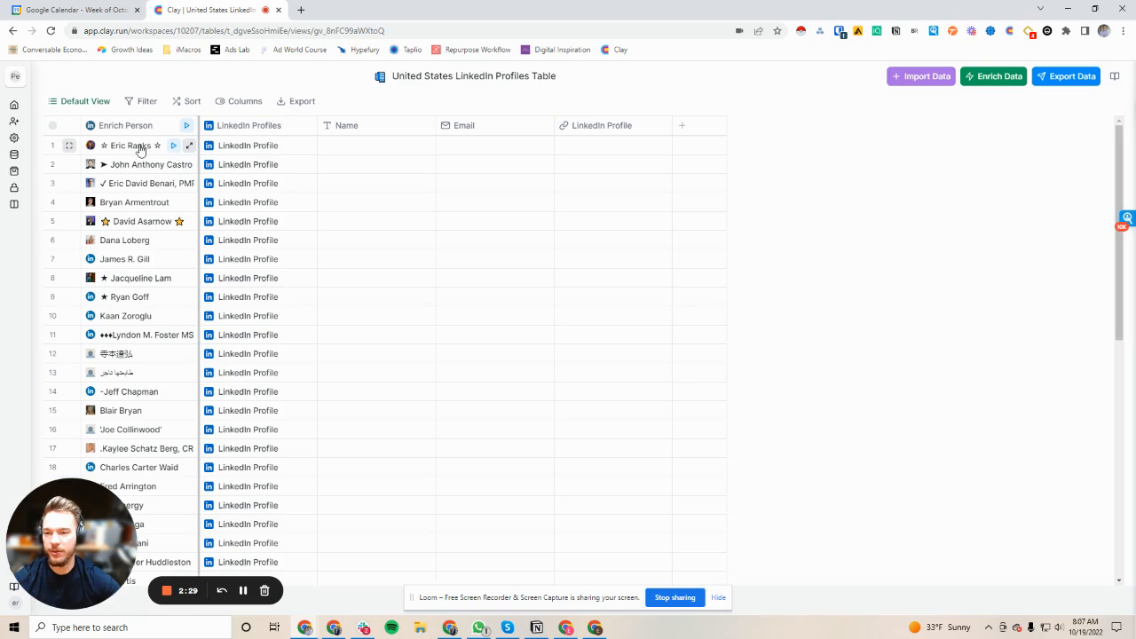
Look through the imported people down to the last row of the table
scroll(145, 361, "down", 3)
scroll(143, 362, "down", 2)
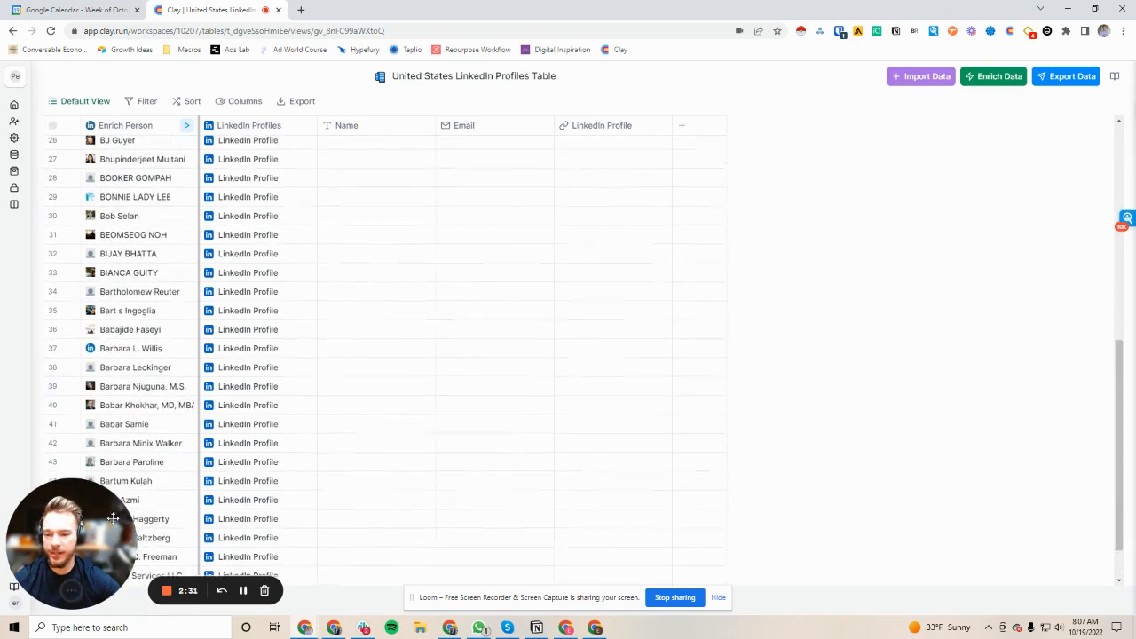
left_click_drag(101, 531, 280, 429)
scroll(280, 429, "down", 2)
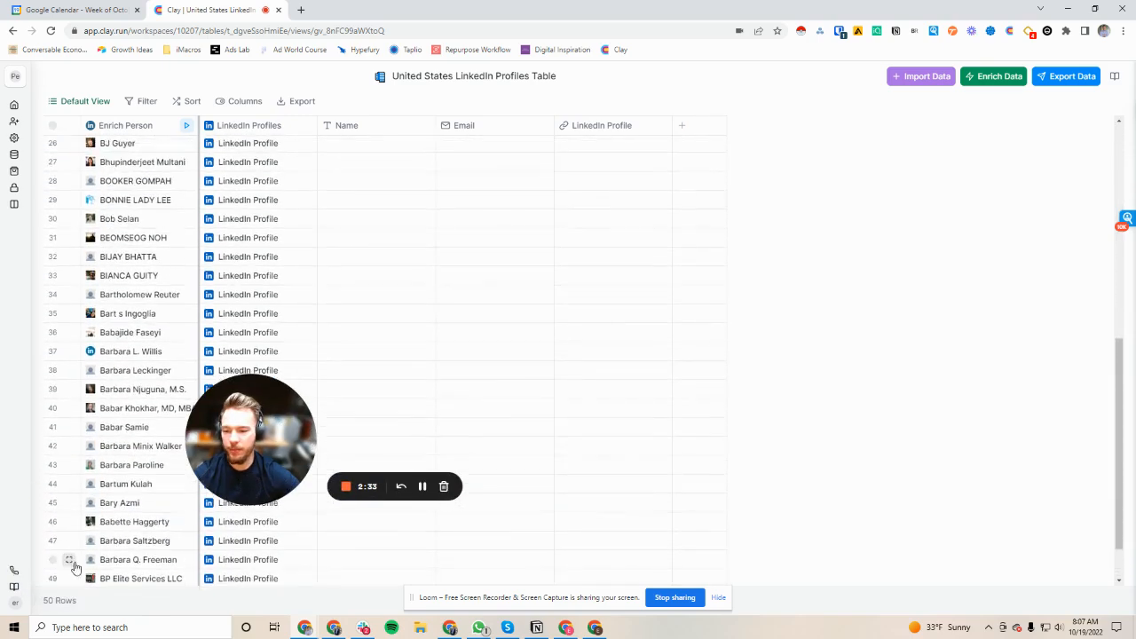
left_click_drag(241, 428, 80, 533)
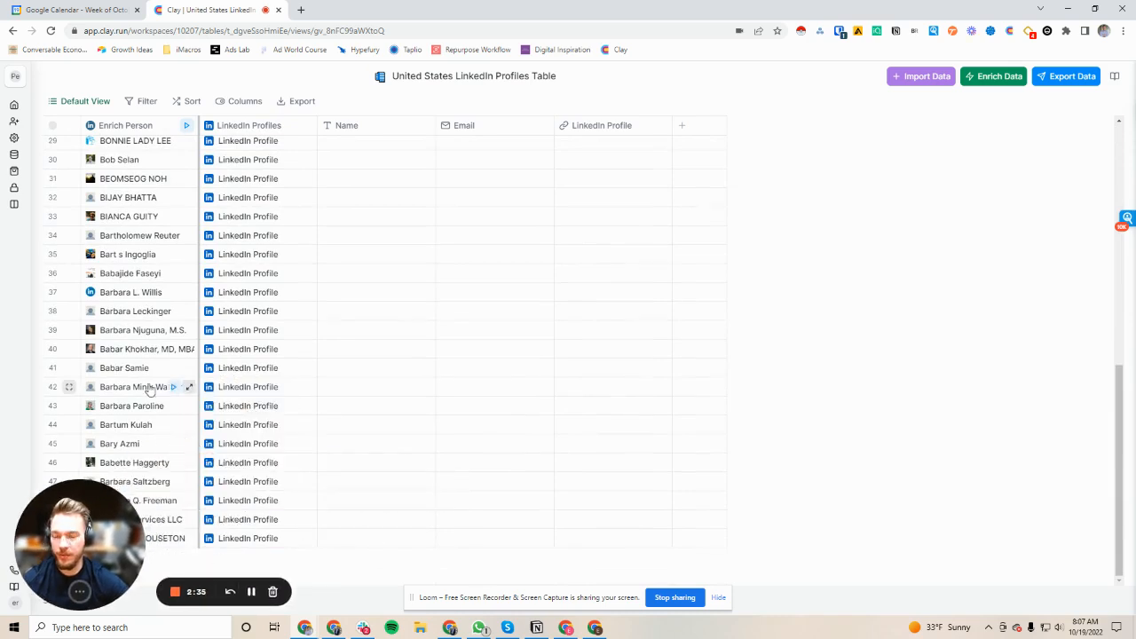
scroll(140, 377, "up", 6)
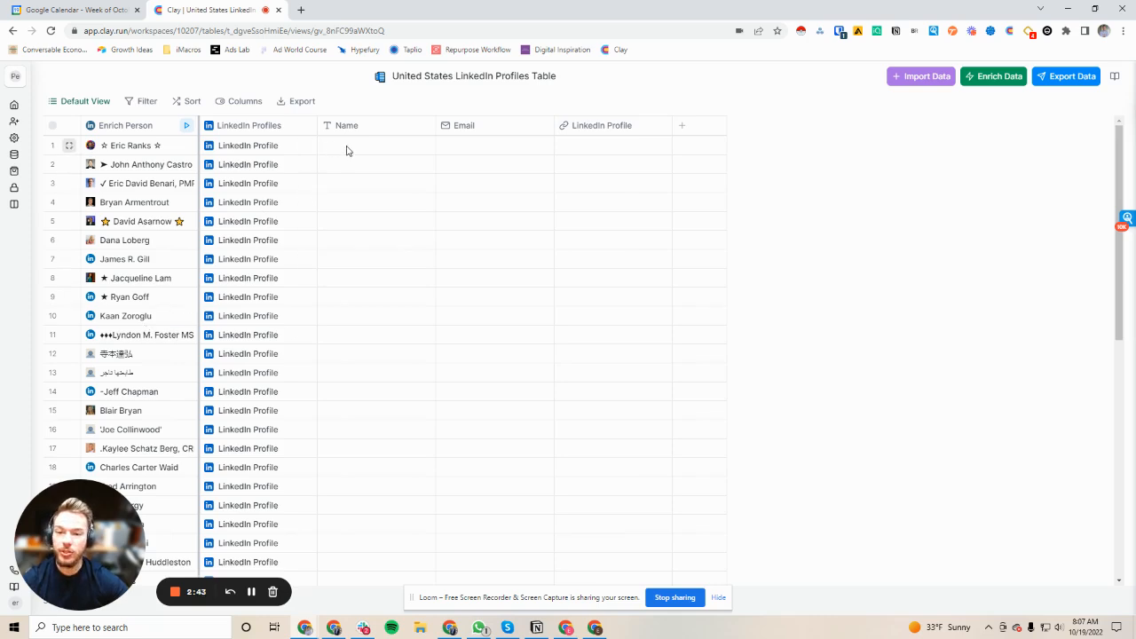
Add a new column with the Text data type and enter "Test" in its first row
left_click(683, 130)
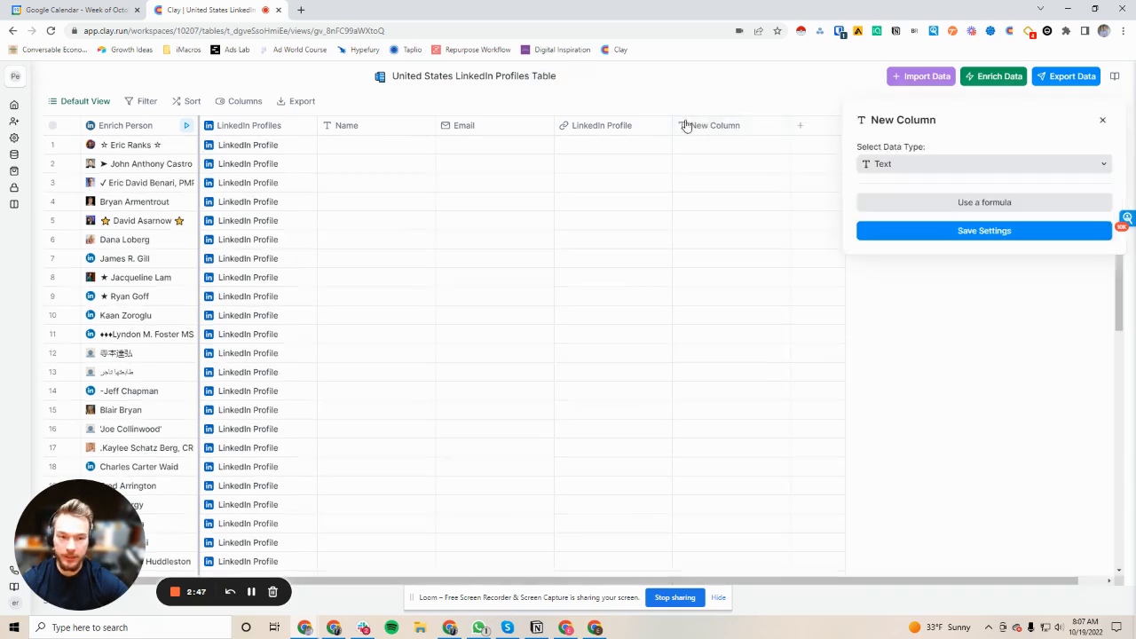
left_click(908, 165)
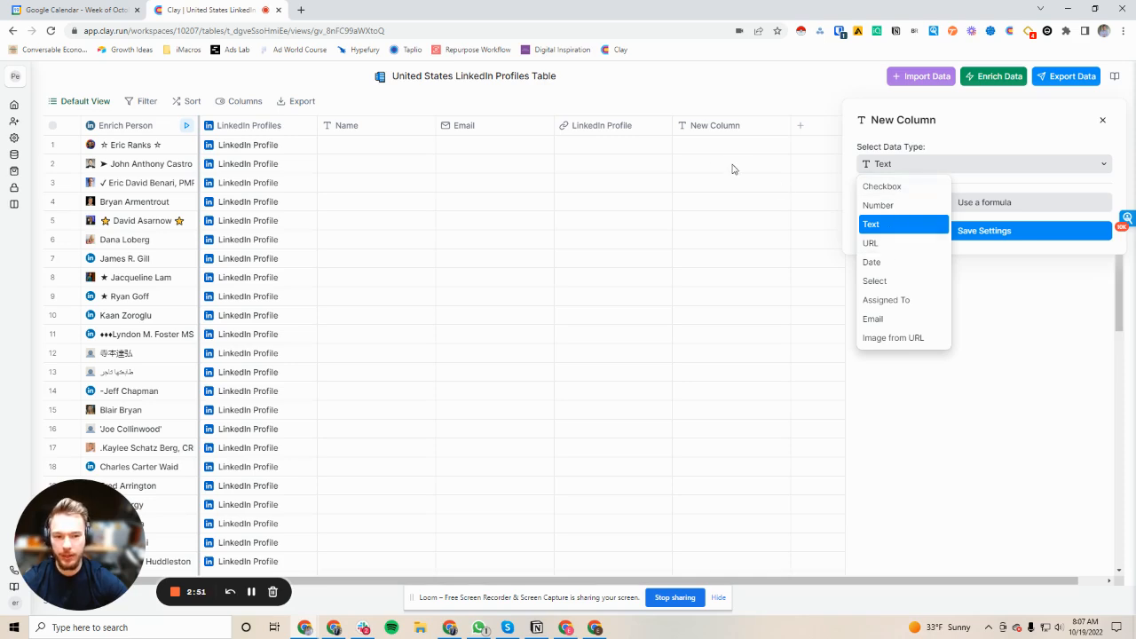
left_click(706, 147)
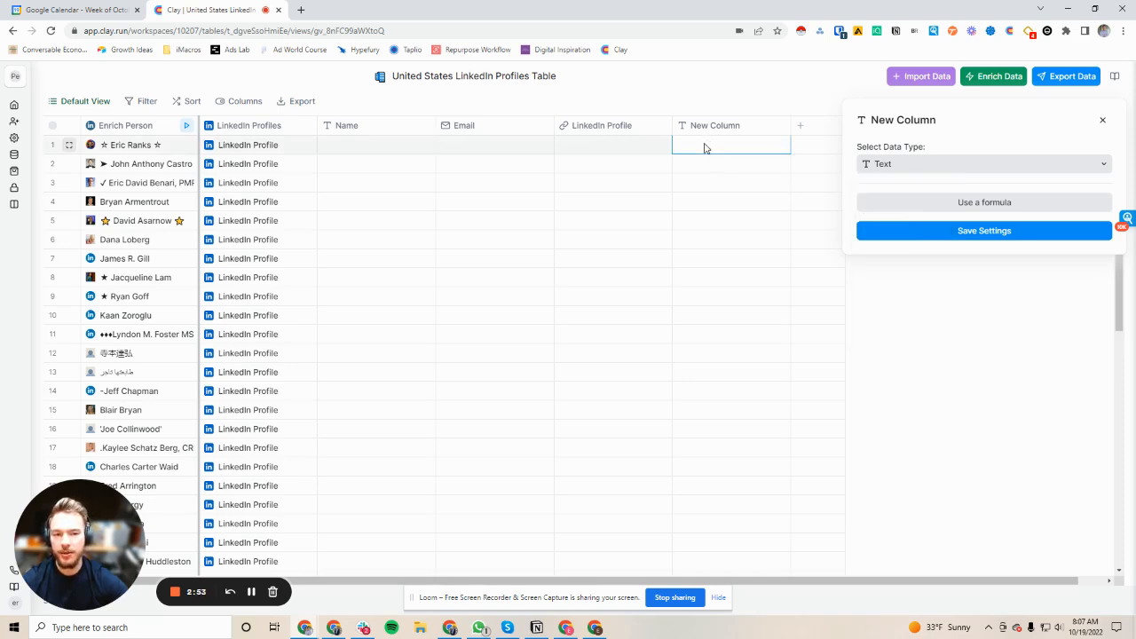
double_click(705, 145)
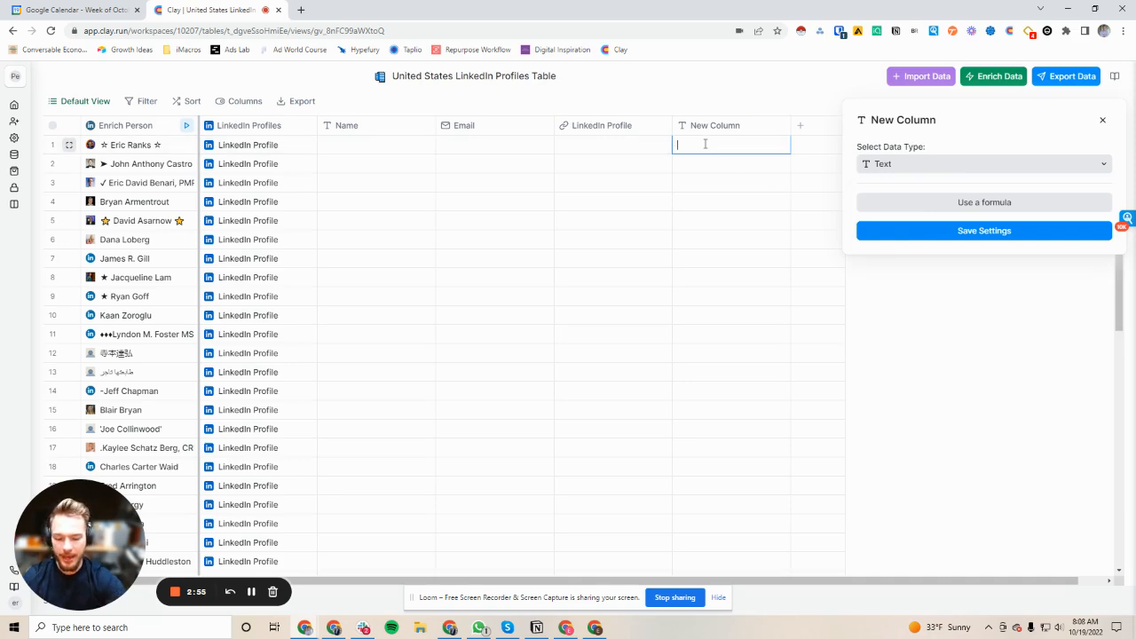
type("Test")
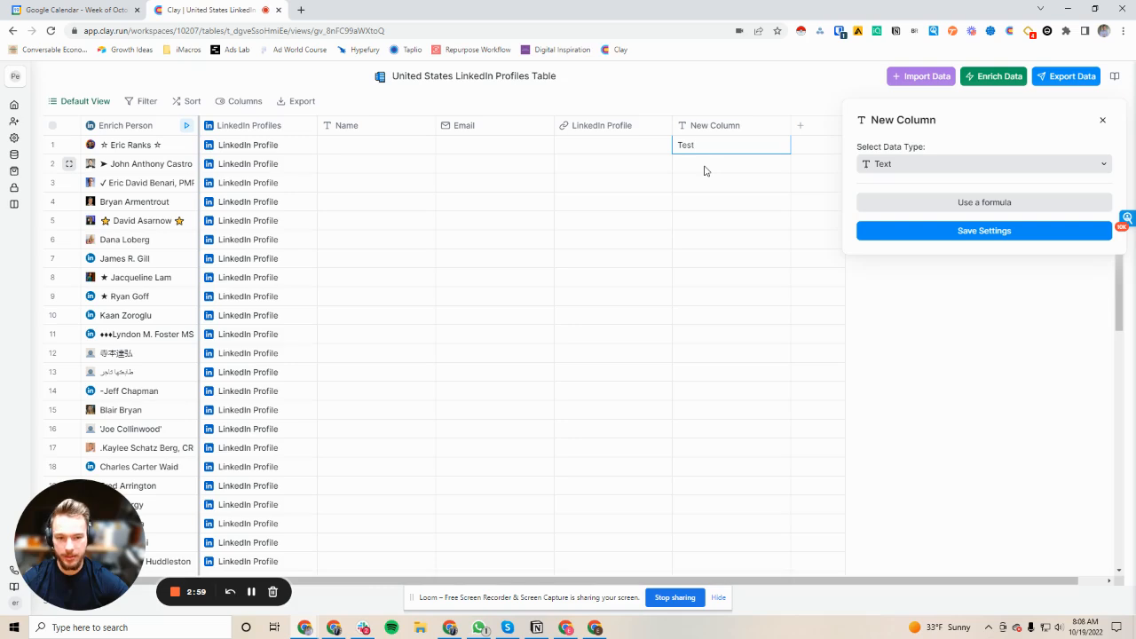
left_click(704, 169)
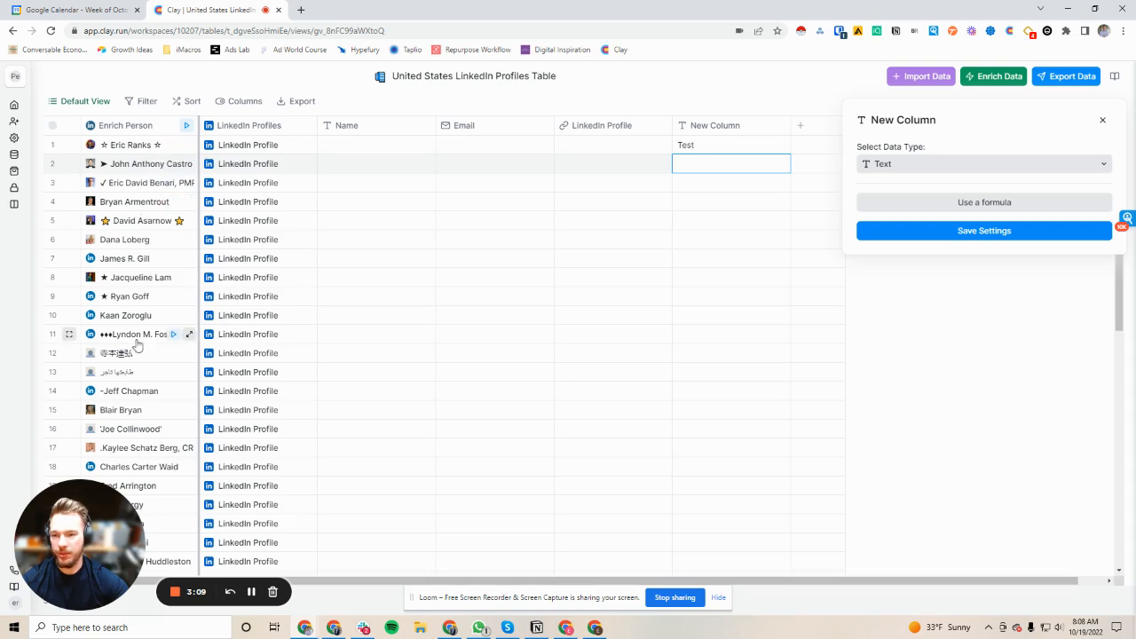
Open the enriched person details of the first row and examine the available profile fields, from name and title to the member collections
left_click(129, 148)
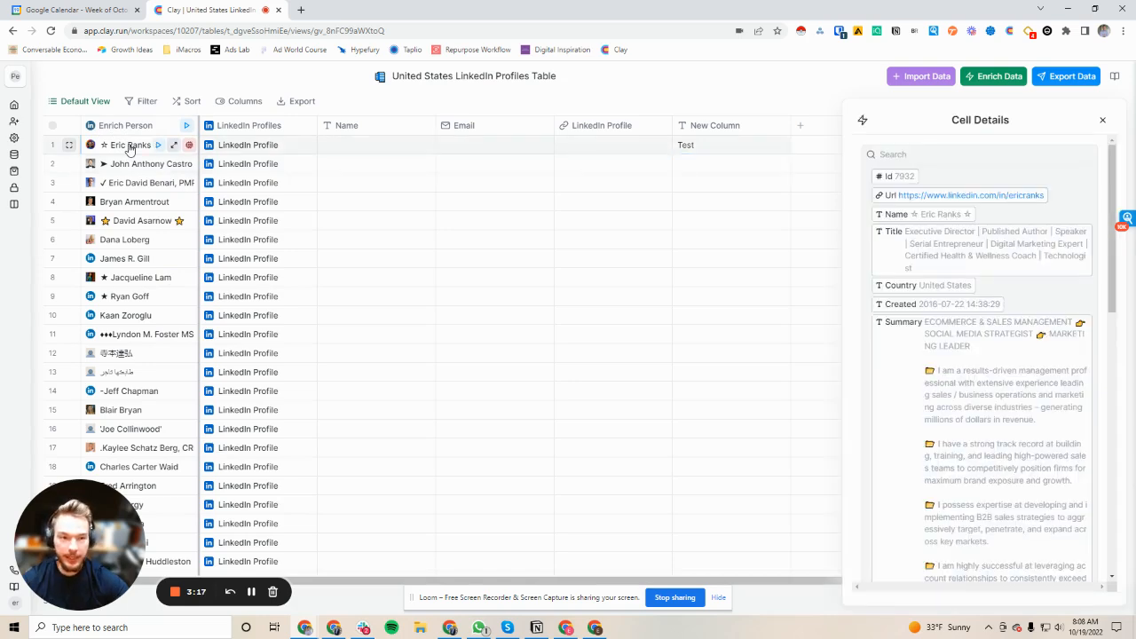
scroll(986, 178, "down", 2)
scroll(998, 191, "down", 10)
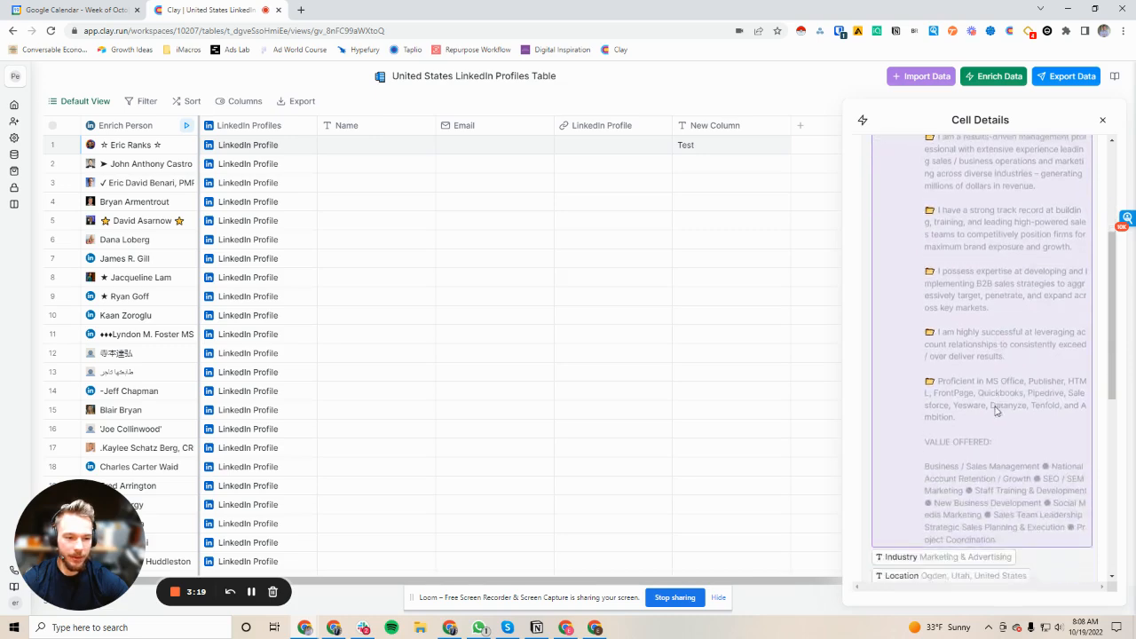
scroll(1003, 435, "down", 2)
scroll(1007, 432, "up", 12)
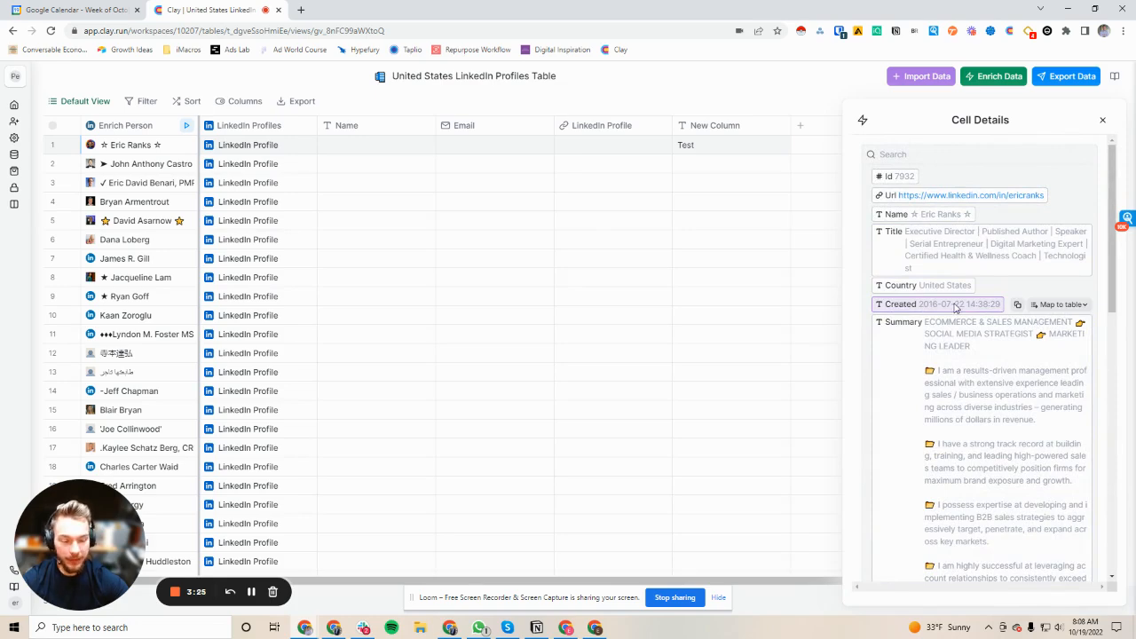
scroll(956, 308, "down", 10)
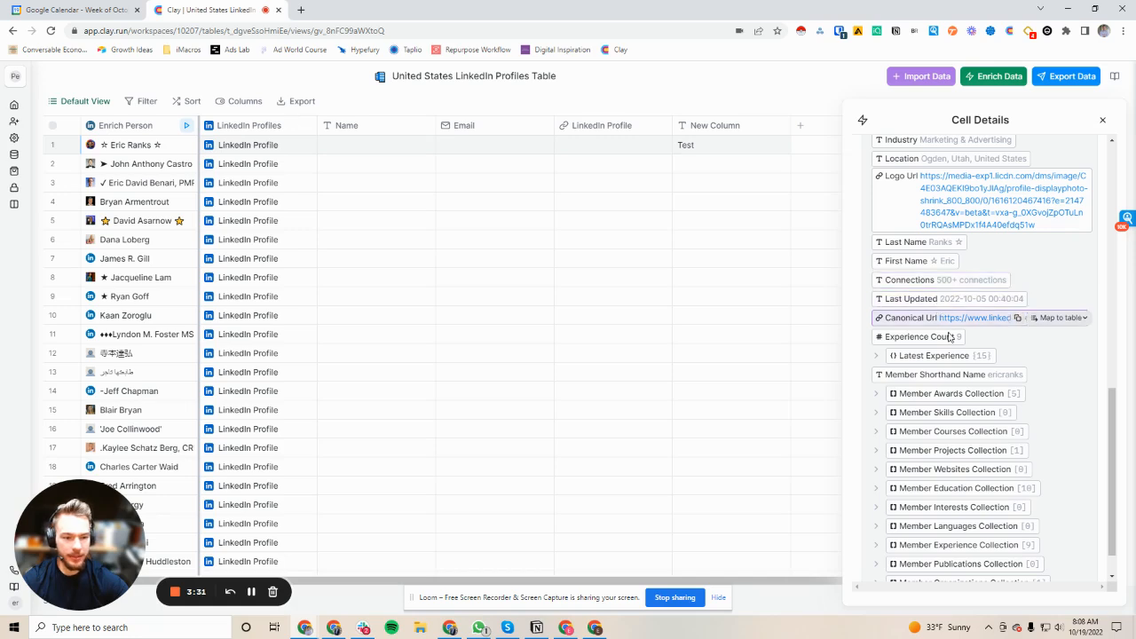
scroll(958, 359, "down", 1)
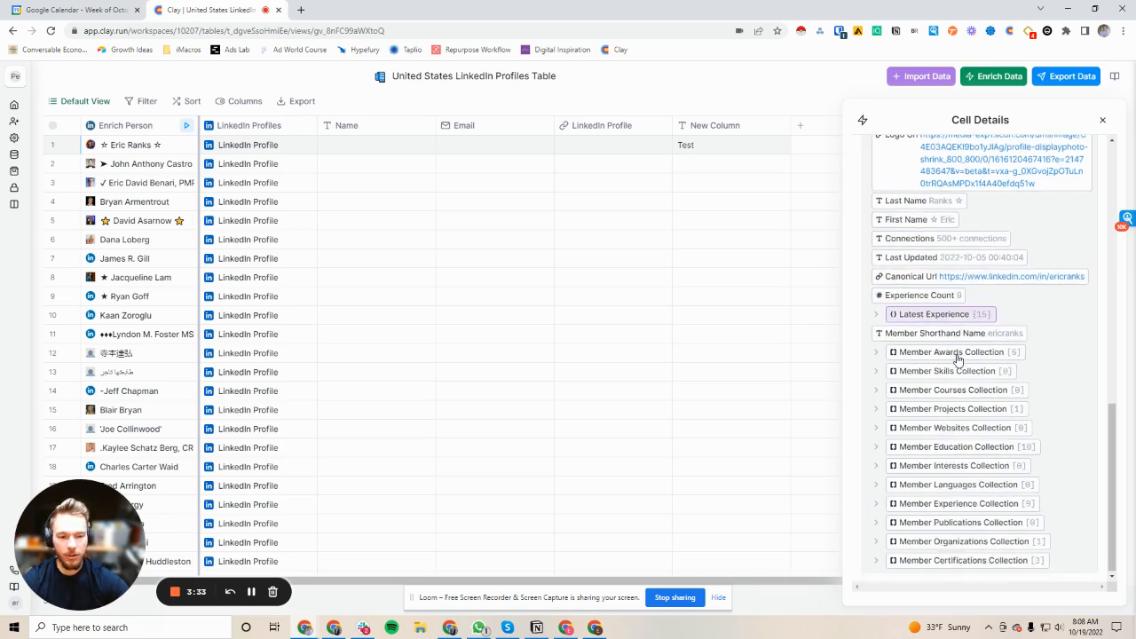
scroll(958, 359, "up", 6)
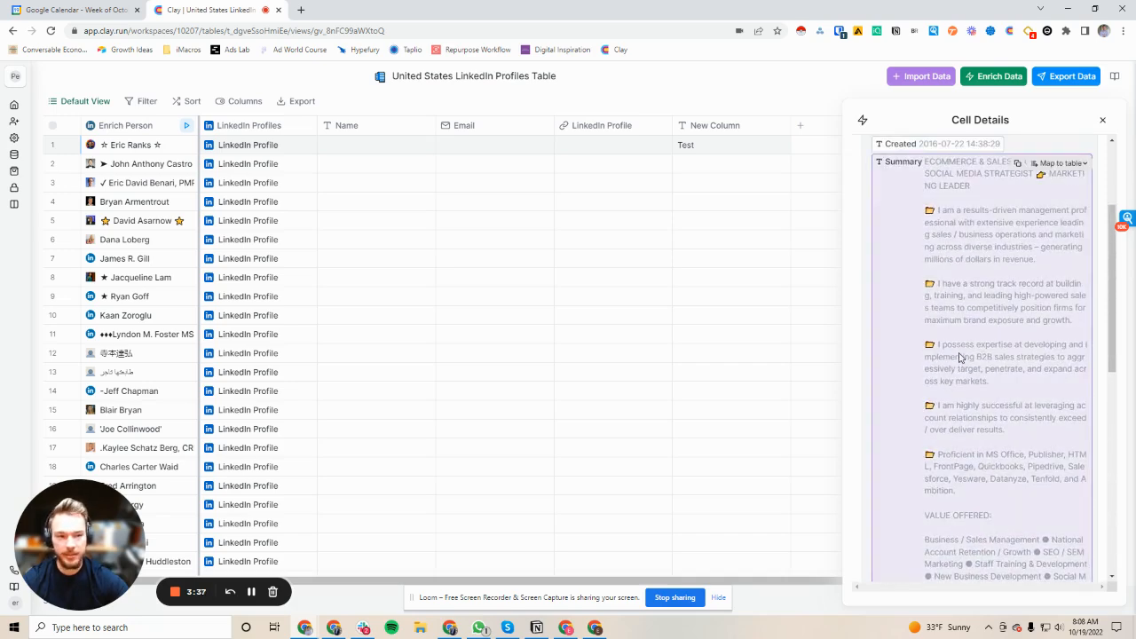
scroll(959, 337, "up", 3)
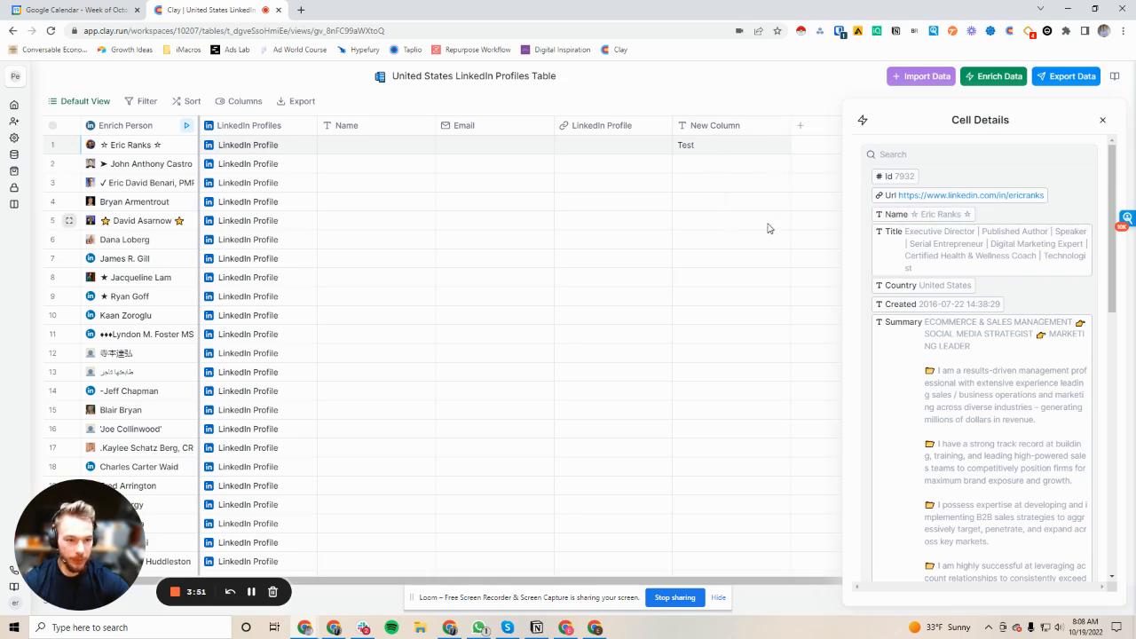
Map the enriched Name field to the existing Name column and the Country field to a newly created column
left_click(1056, 216)
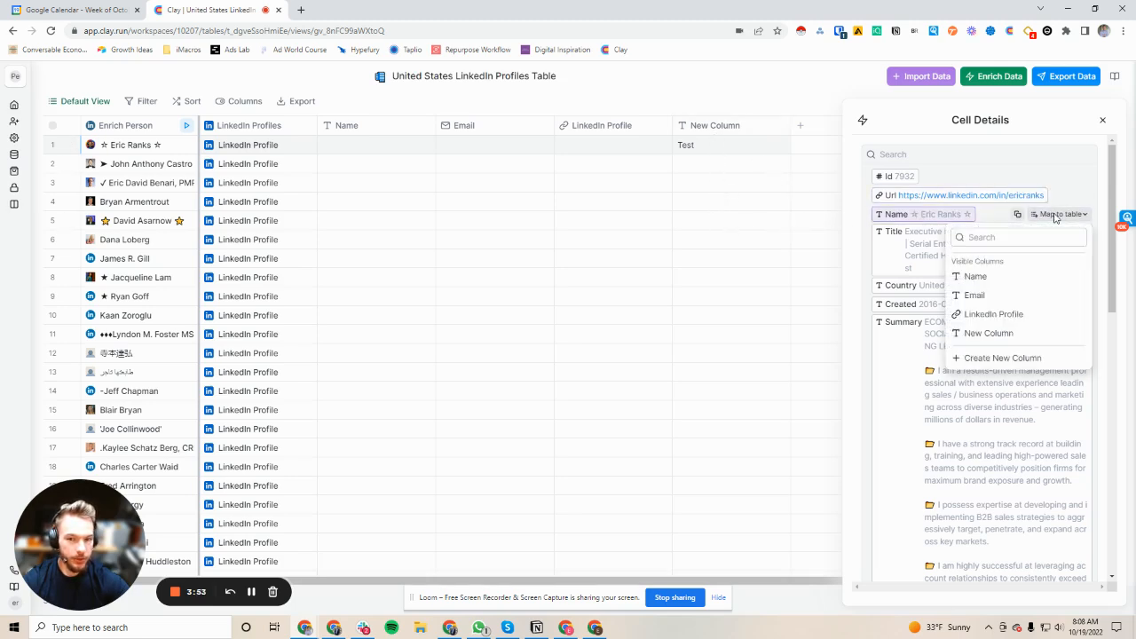
left_click(976, 276)
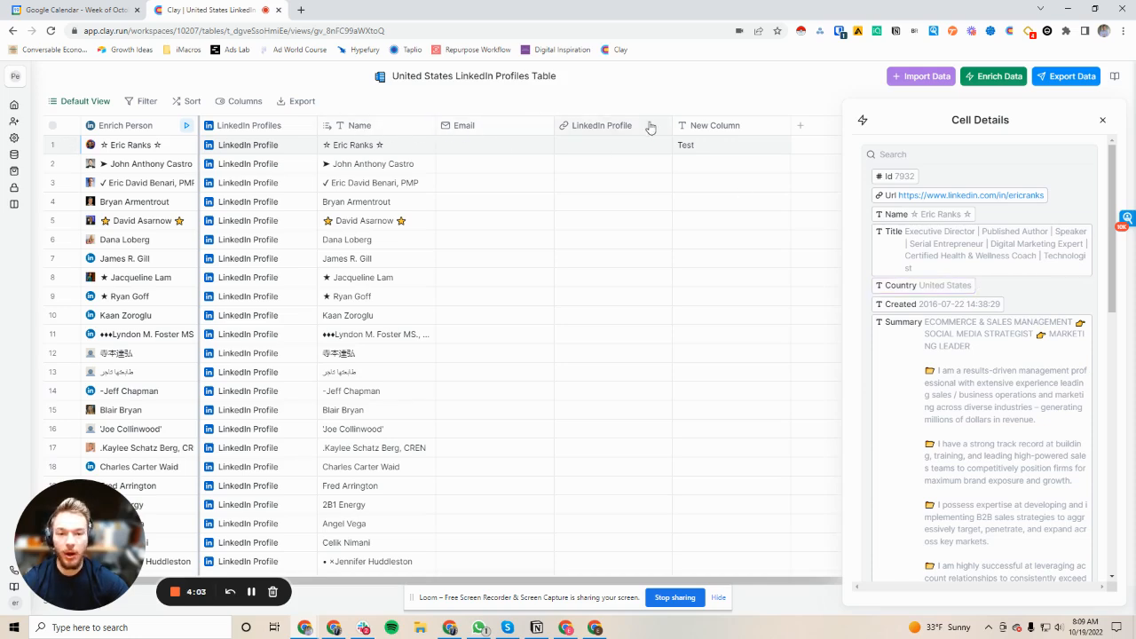
mouse_move(978, 255)
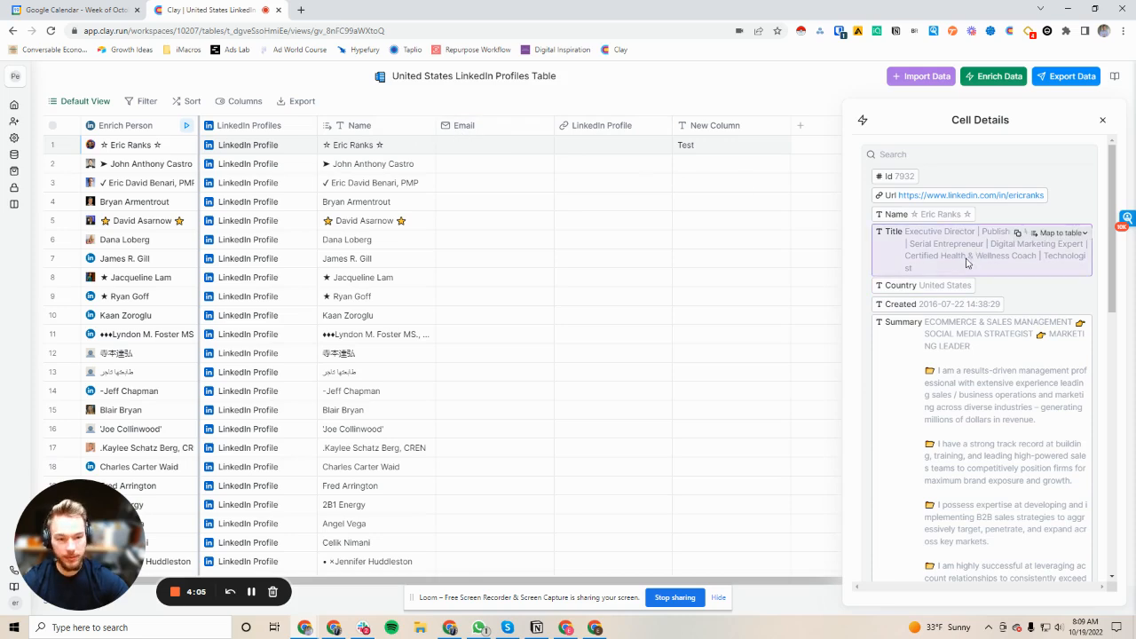
mouse_move(959, 291)
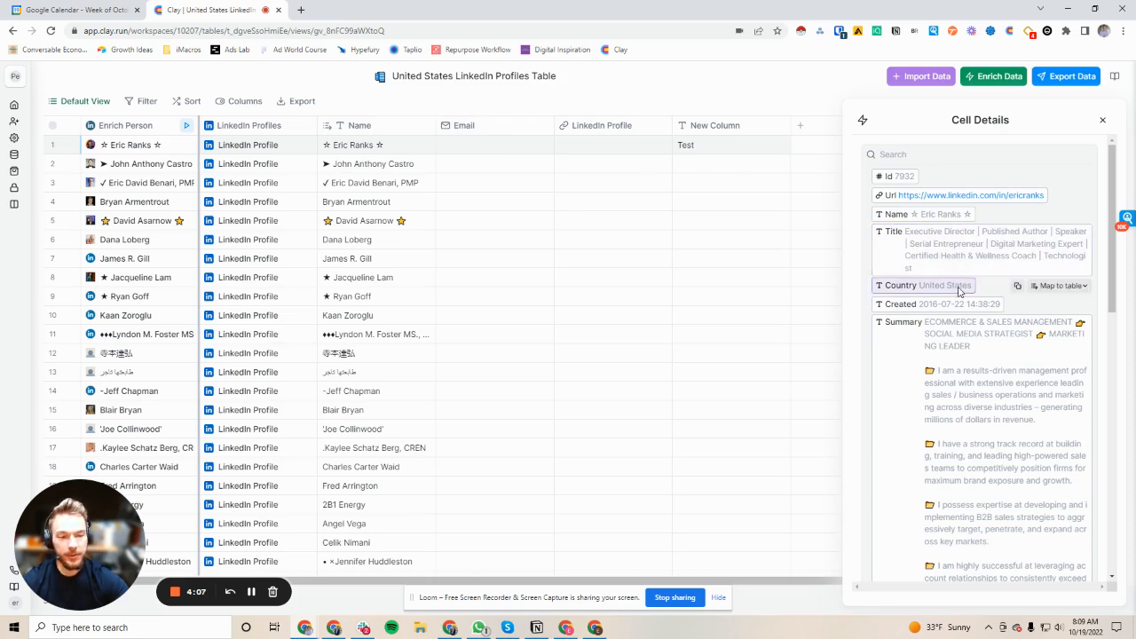
left_click(1056, 287)
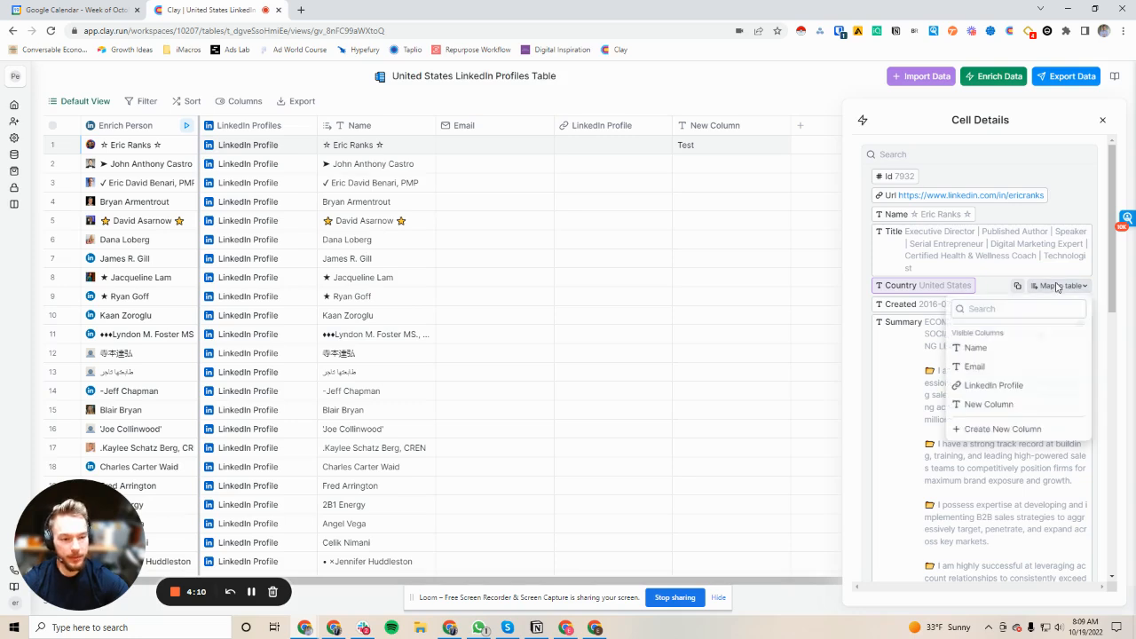
left_click(992, 430)
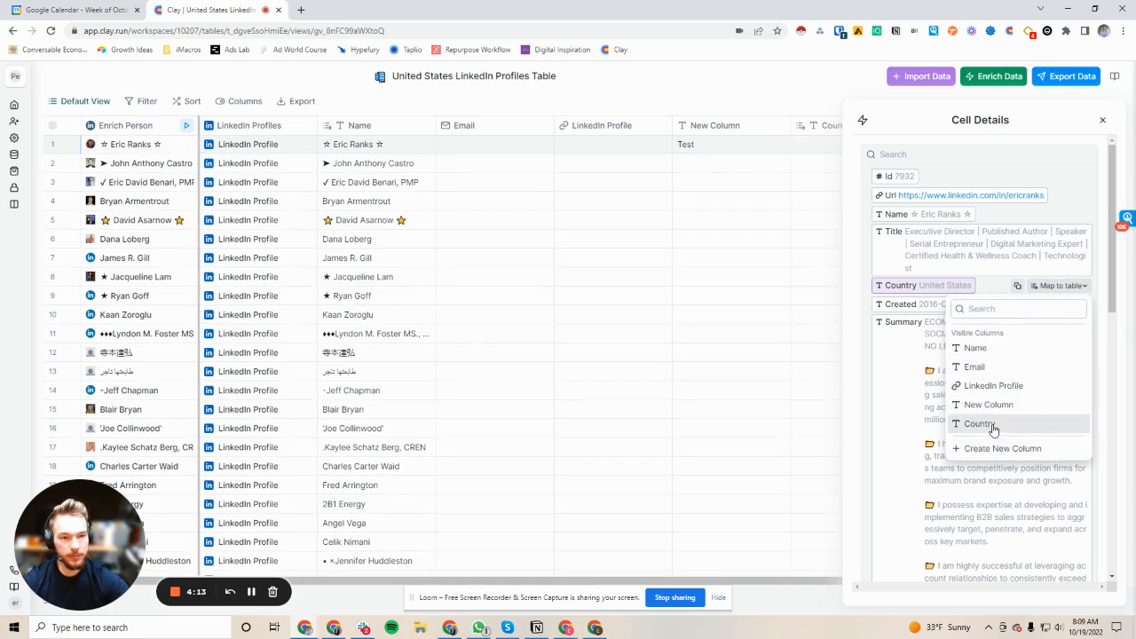
Close the cell details and look through the rows of the mapped Country column
left_click(1103, 120)
scroll(806, 417, "down", 6)
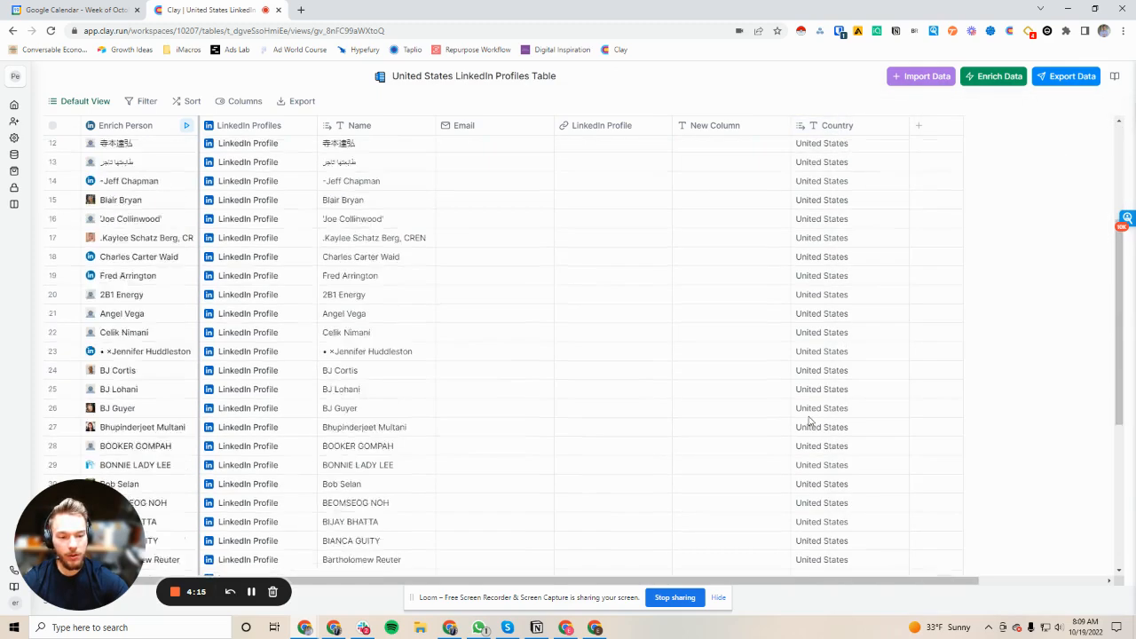
scroll(808, 409, "up", 6)
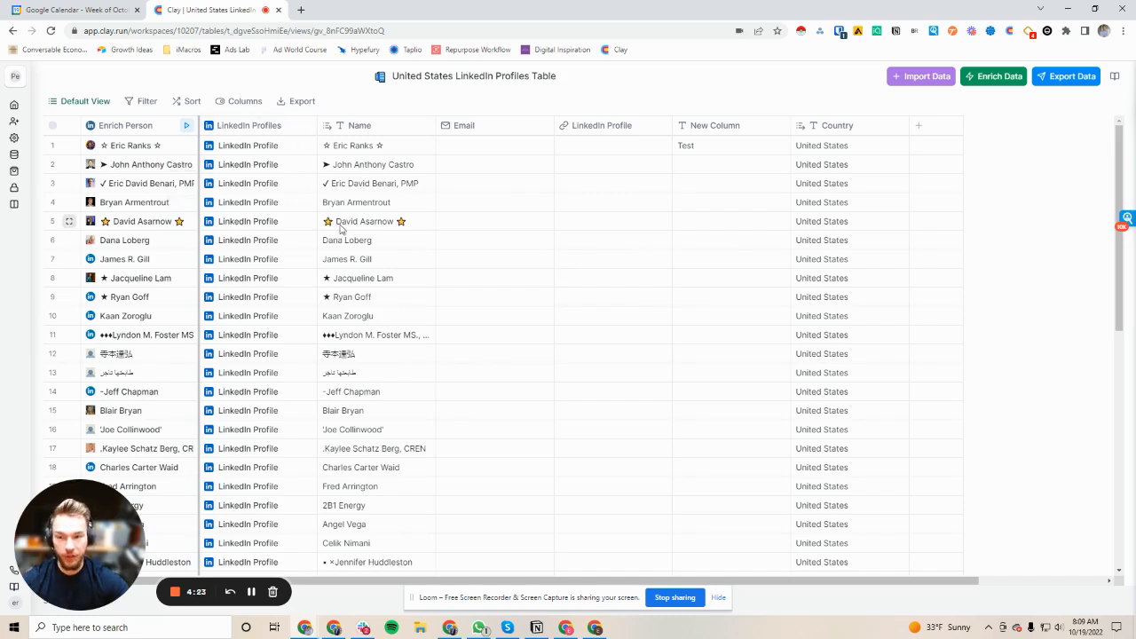
From the first row's enriched person details, map the Company Url under Latest Experience to a newly created column
left_click(132, 147)
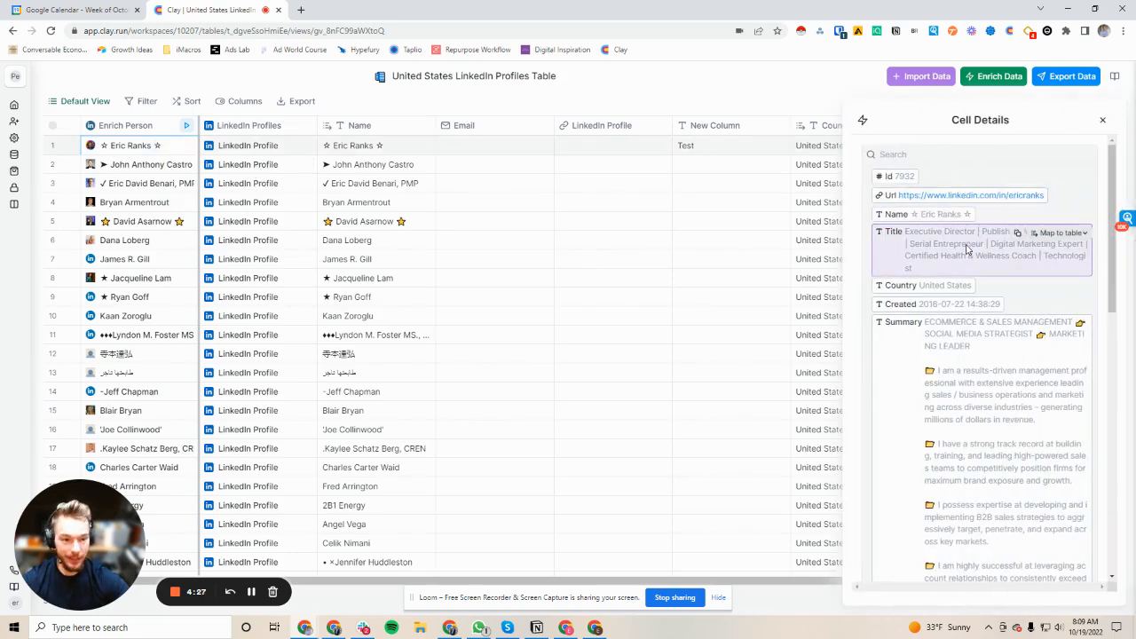
scroll(957, 266, "down", 10)
scroll(957, 277, "down", 2)
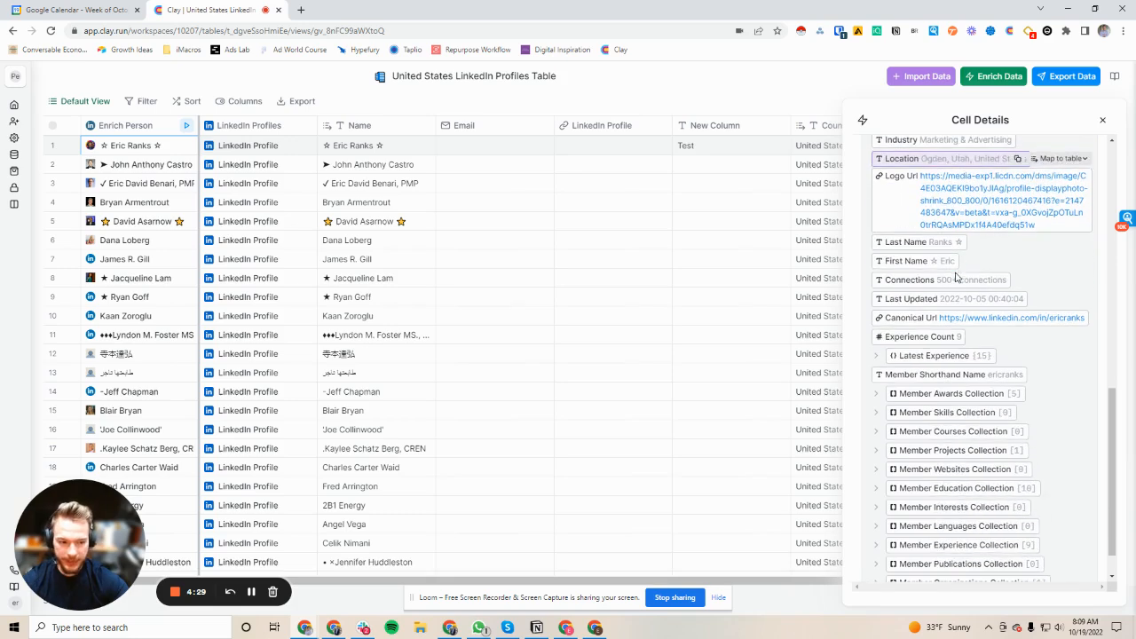
left_click(933, 357)
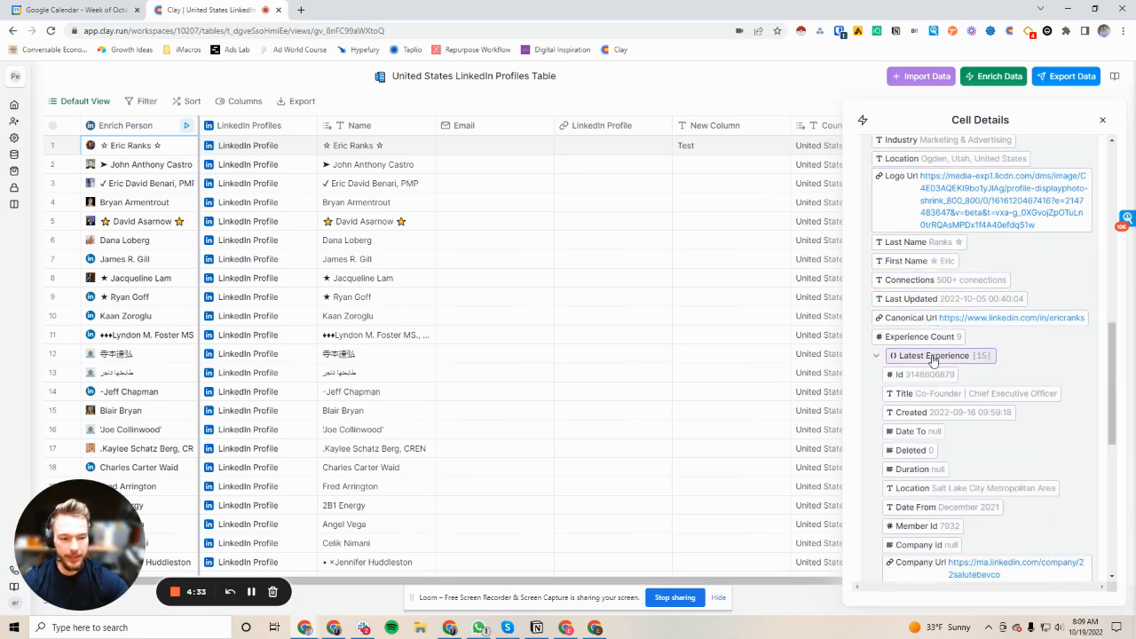
scroll(933, 359, "down", 3)
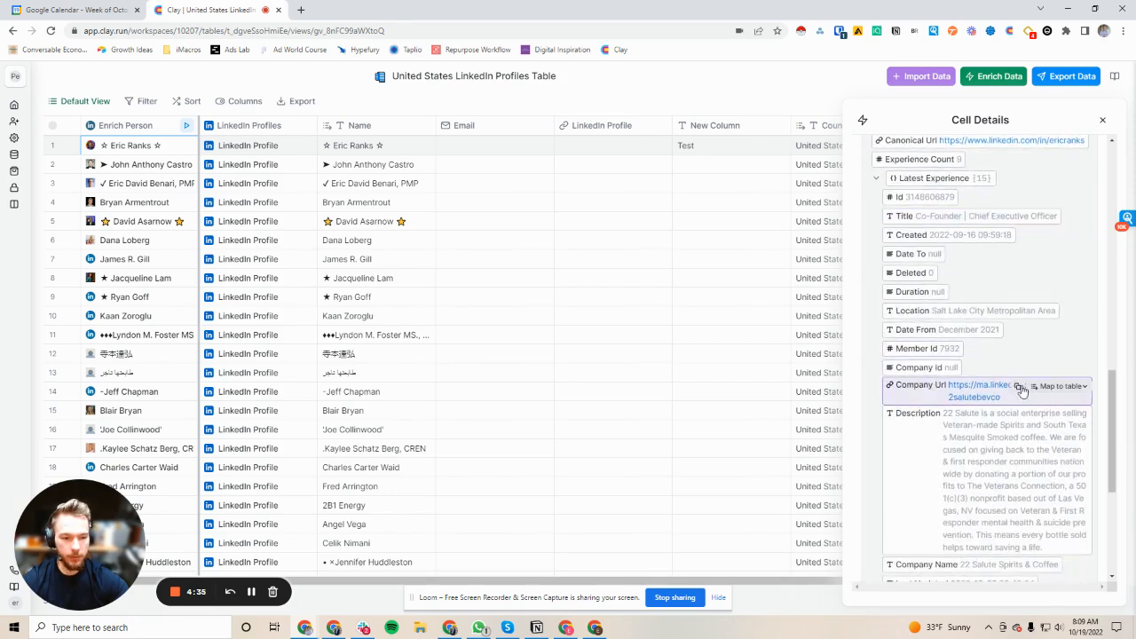
left_click(1057, 387)
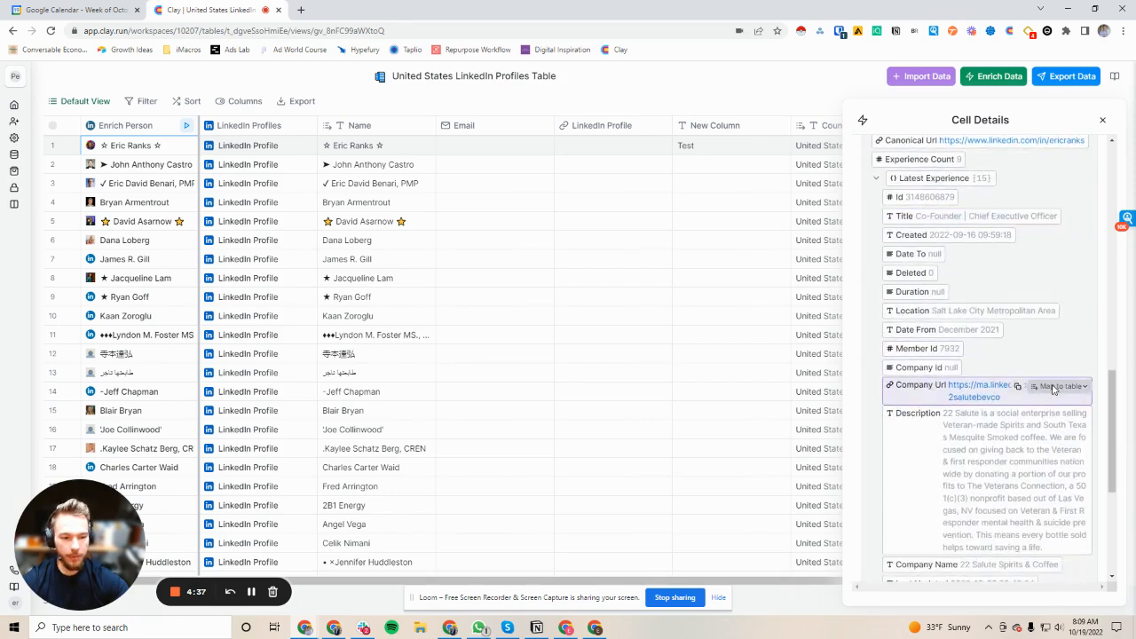
left_click(1022, 550)
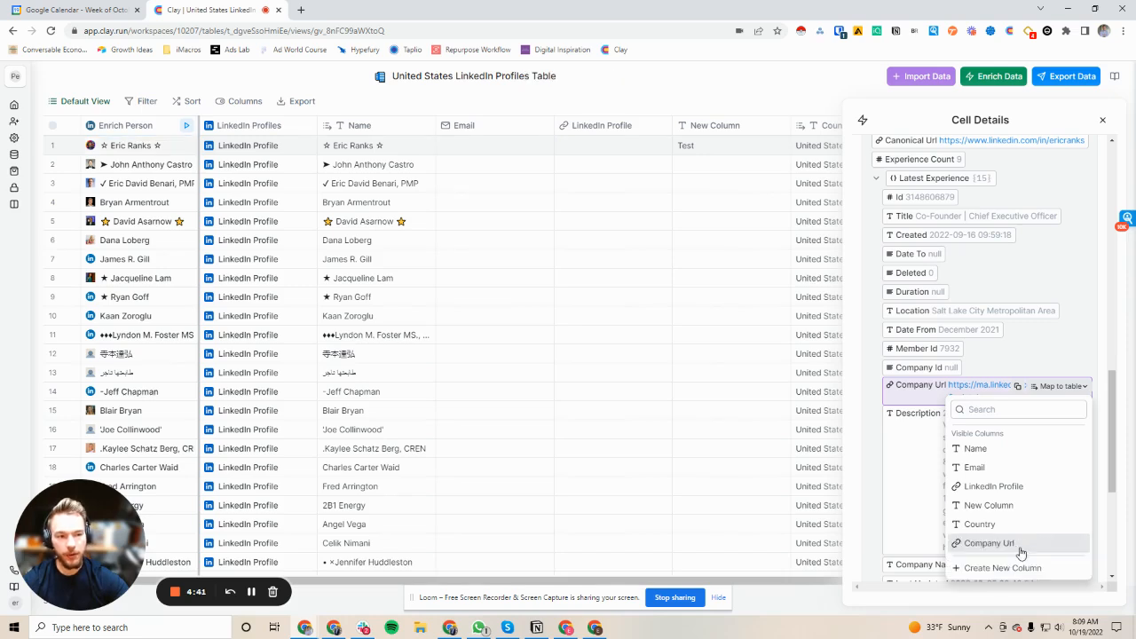
left_click(1103, 122)
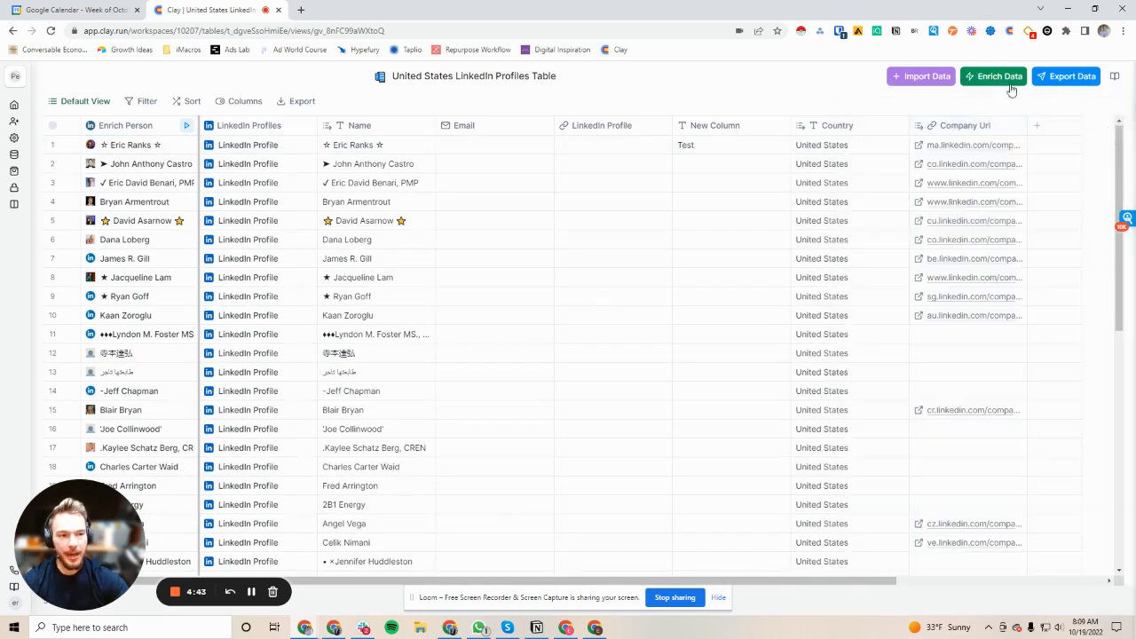
Search the enrichments for "enrich company", choose LinkedIn's Enrich Company (New), and open the column choices for its Company LinkedIn URL input
left_click(995, 77)
left_click(909, 165)
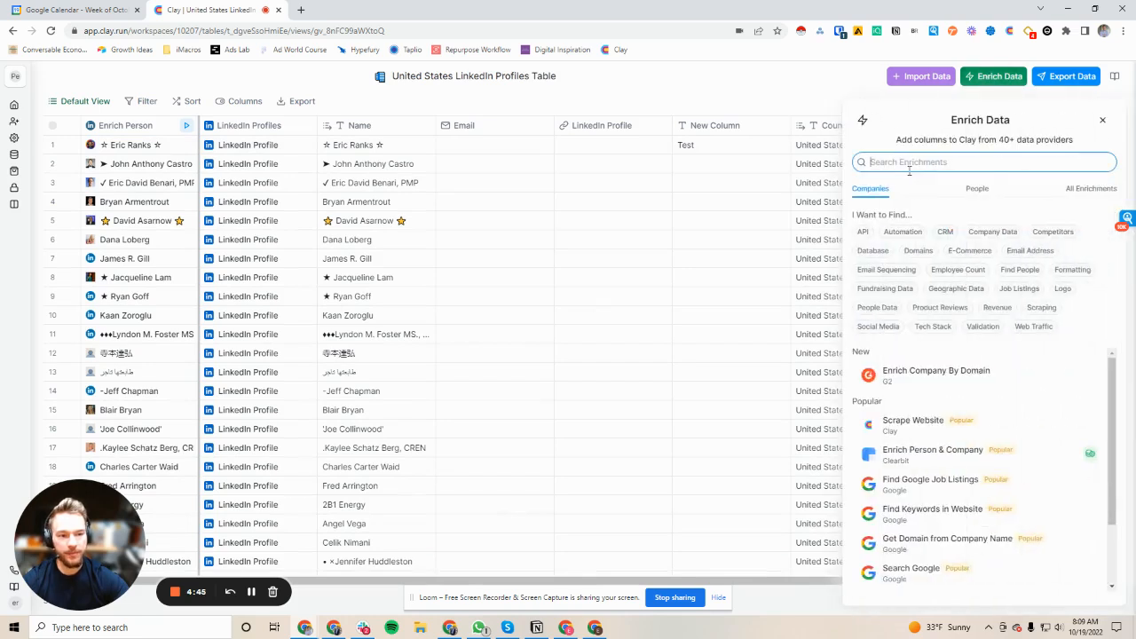
type("e")
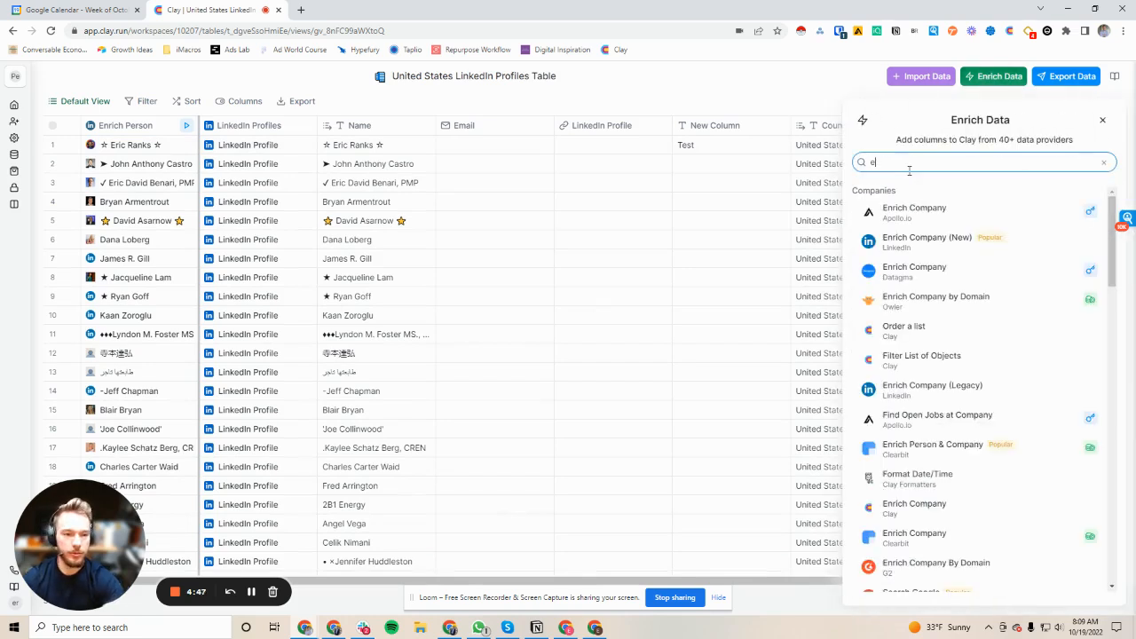
type("rnich company")
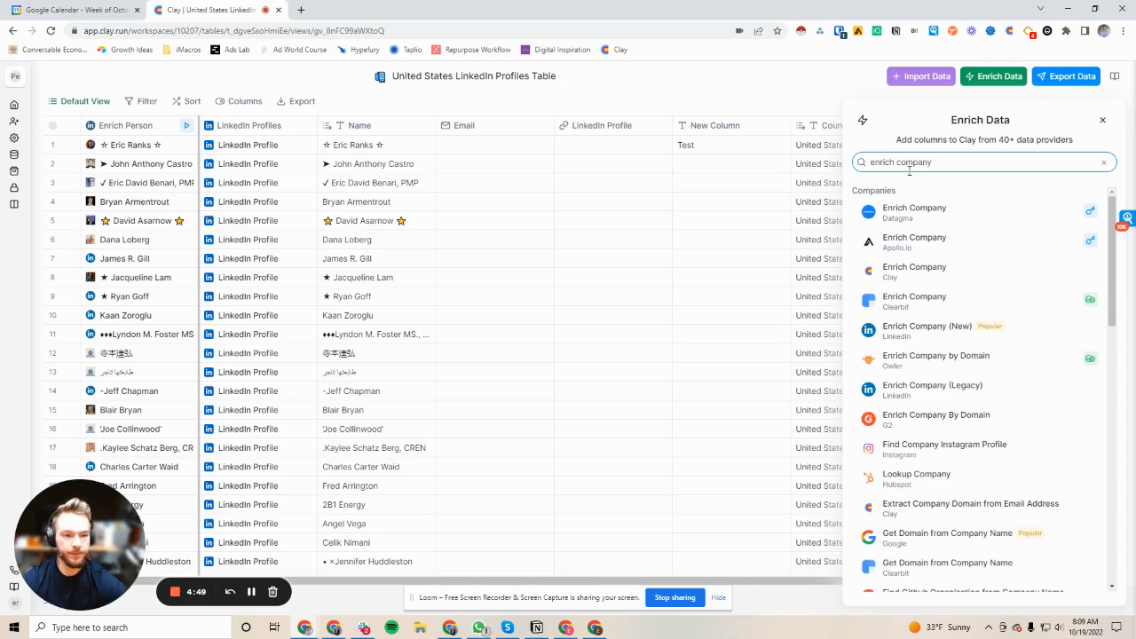
left_click(930, 331)
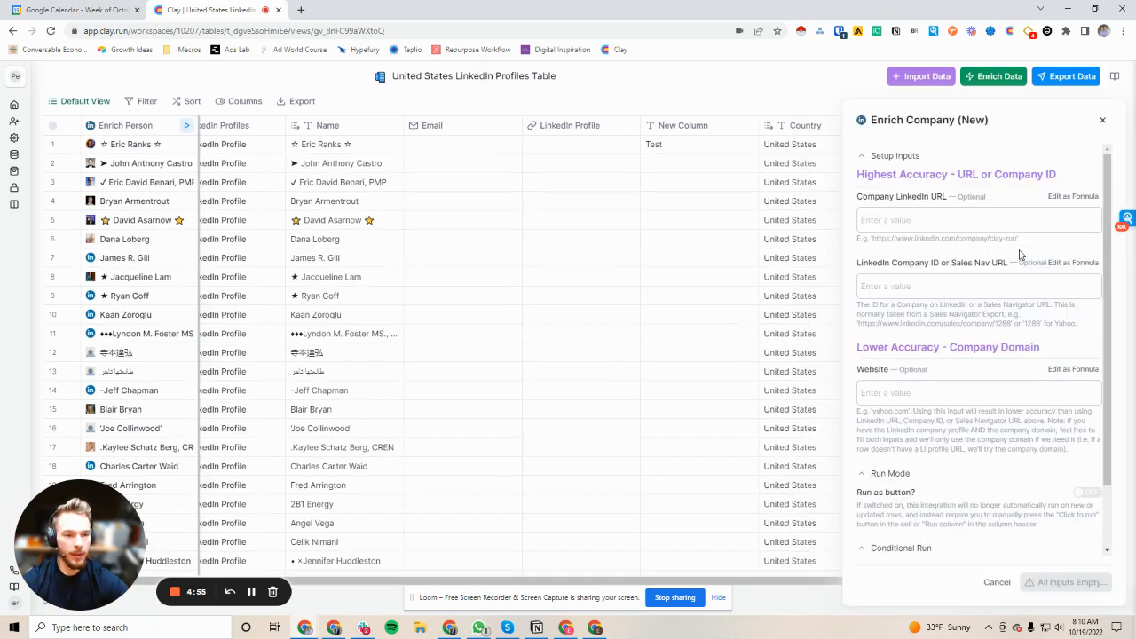
left_click(878, 219)
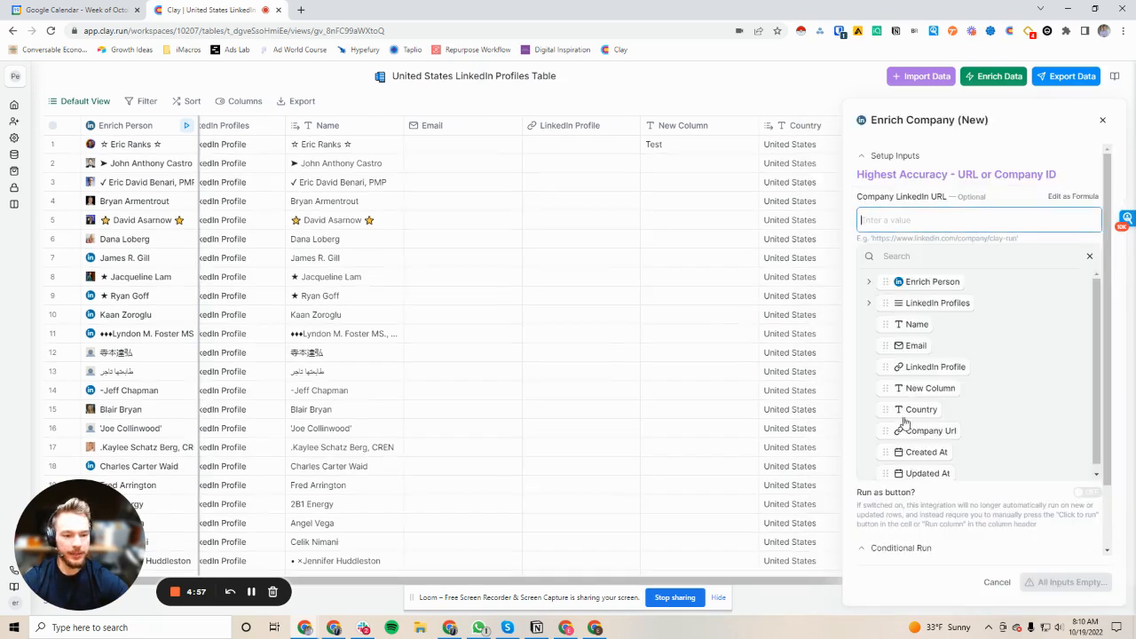
scroll(910, 424, "down", 1)
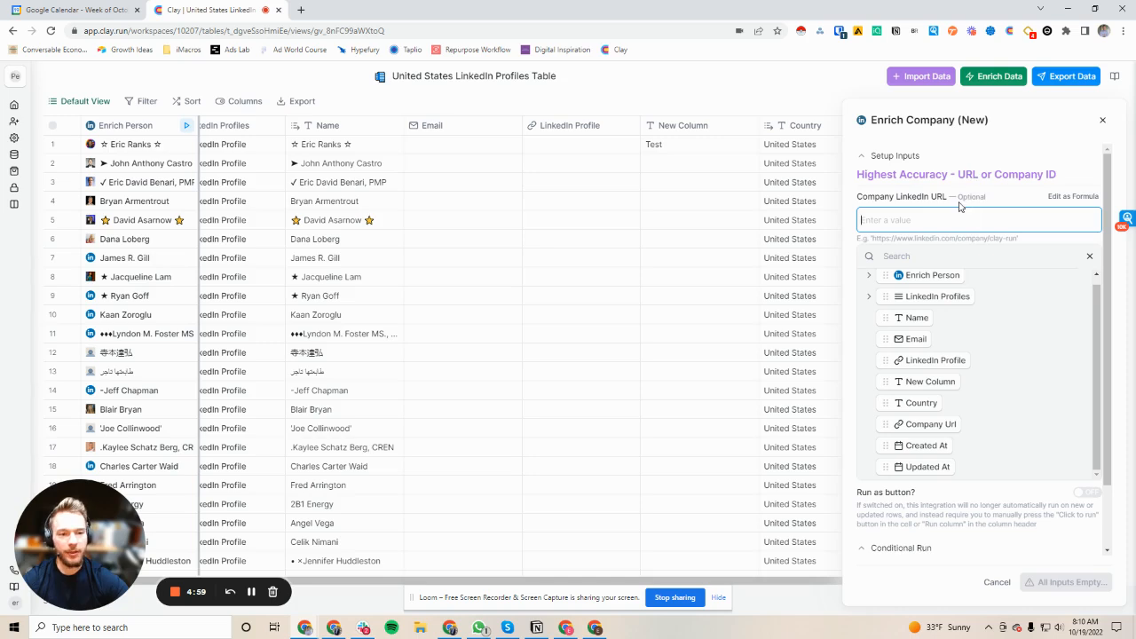
scroll(548, 480, "right", 5)
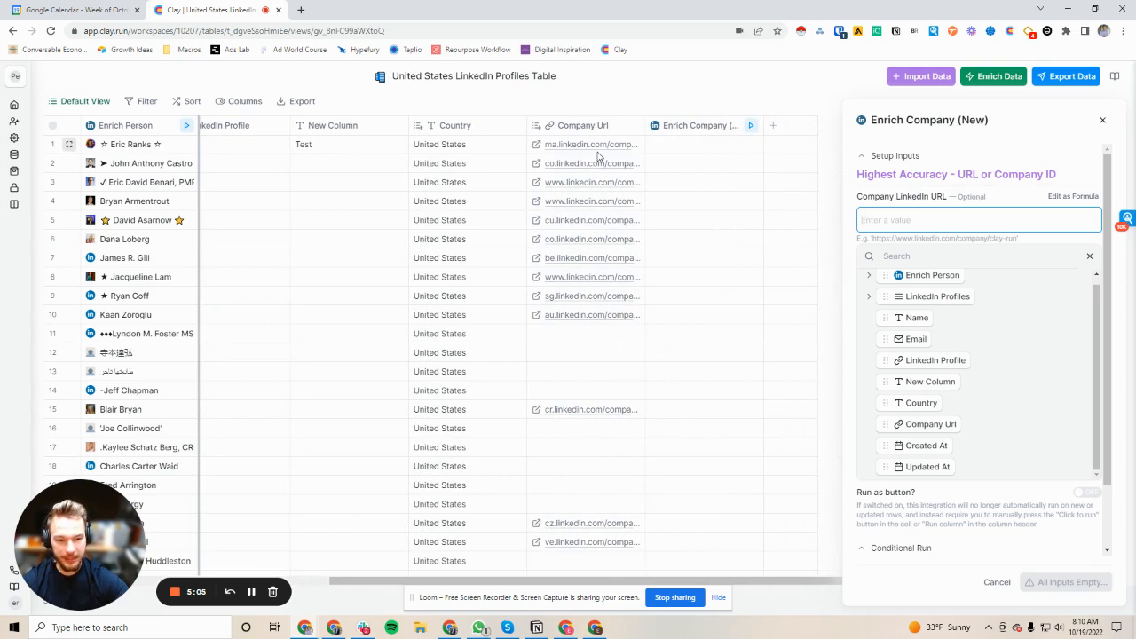
left_click_drag(924, 426, 916, 220)
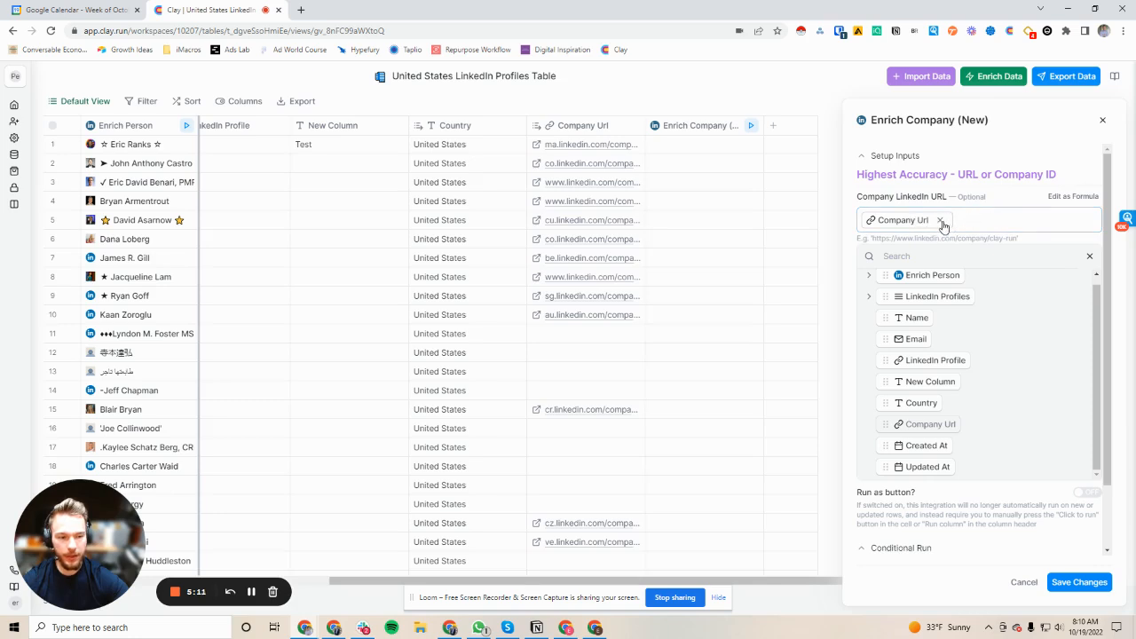
left_click(942, 222)
left_click(918, 426)
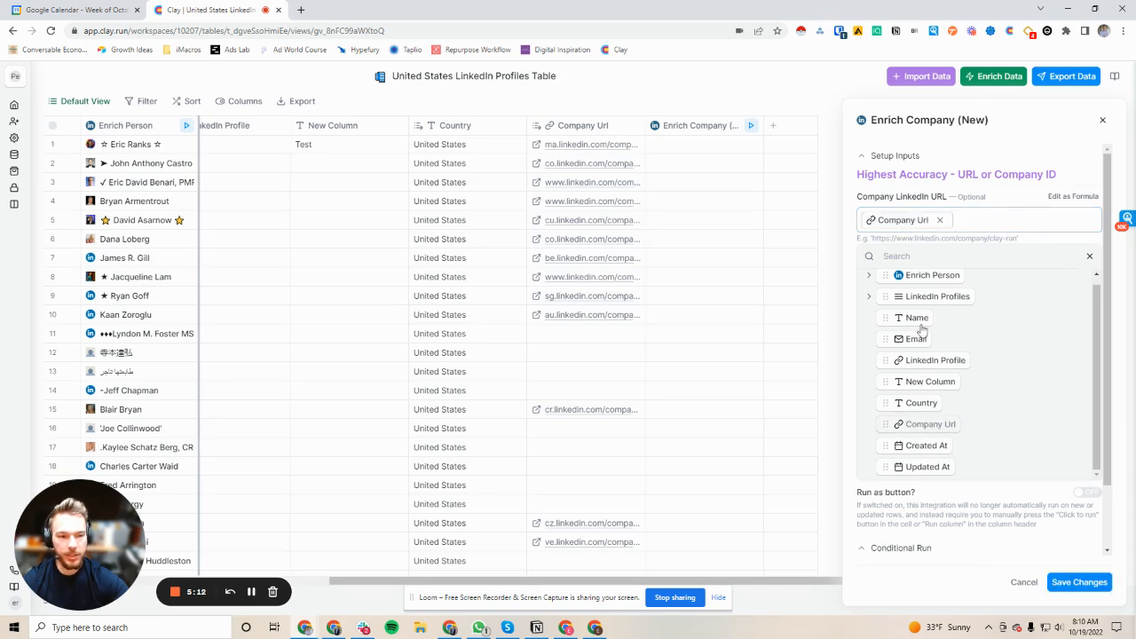
left_click(942, 222)
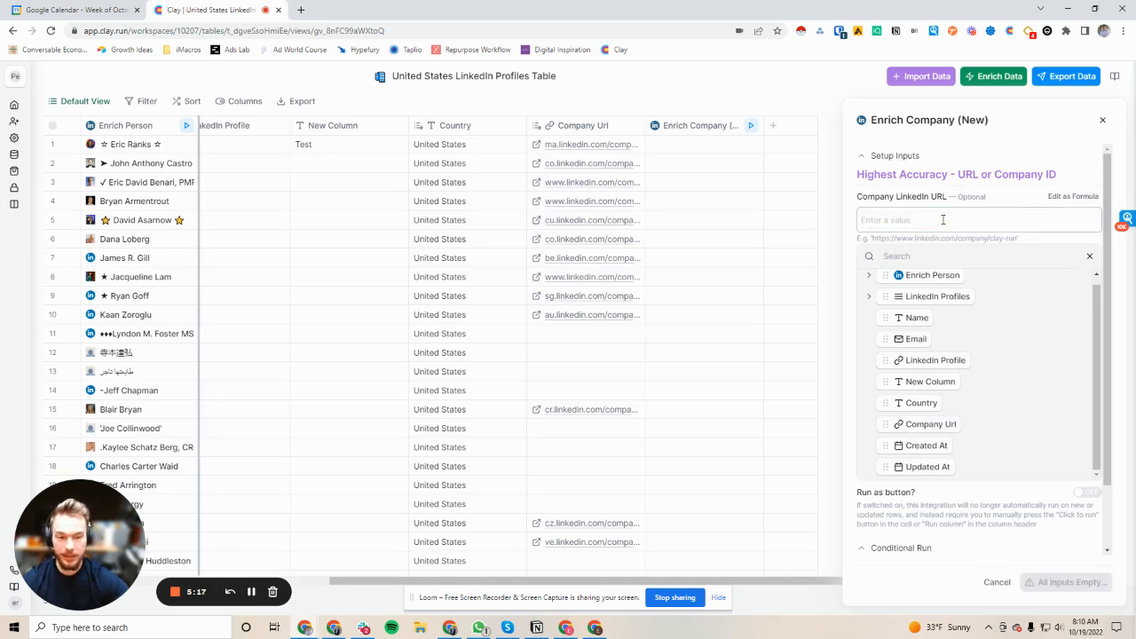
Set the Company LinkedIn URL input to company_url from latestExperience within the Enrich Person data
left_click(868, 277)
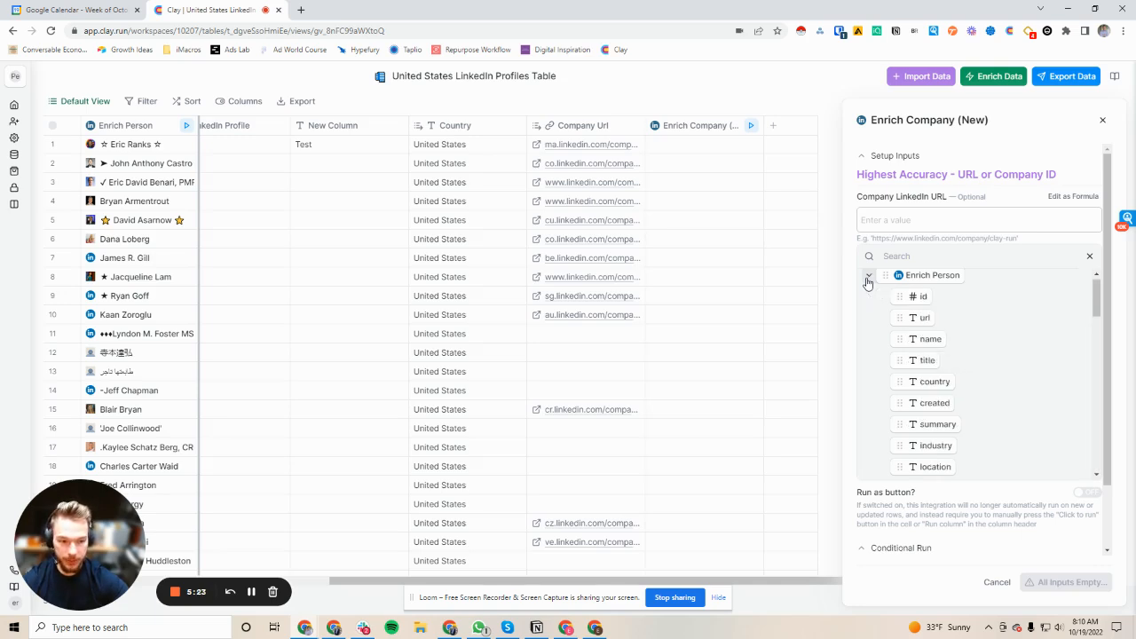
scroll(934, 309, "down", 5)
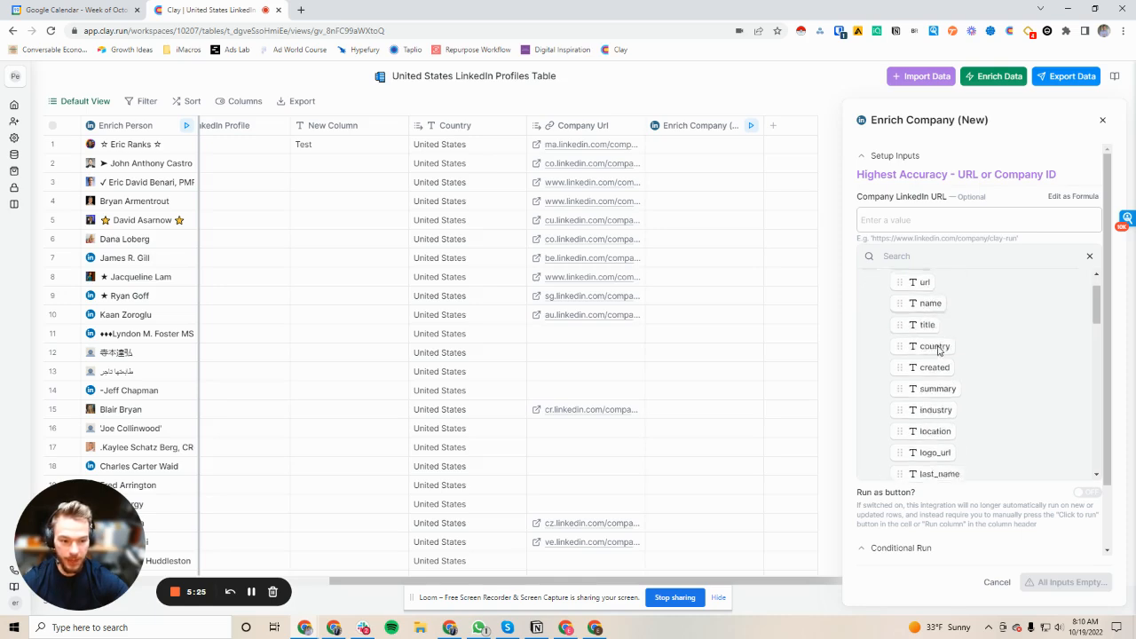
scroll(935, 352, "down", 1)
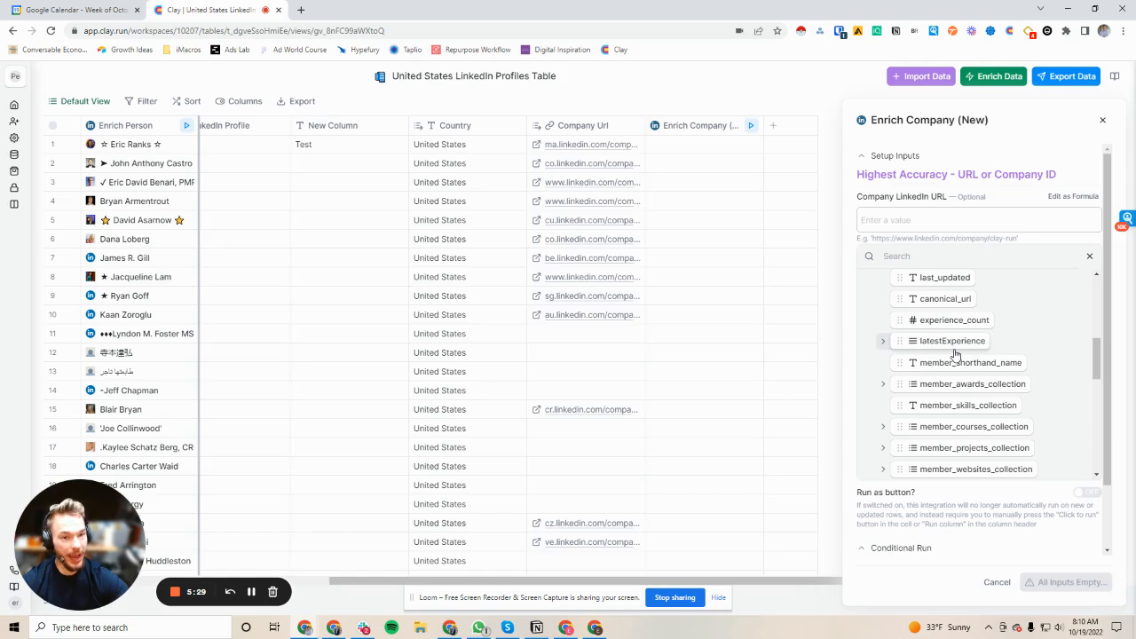
left_click(882, 346)
scroll(888, 351, "down", 2)
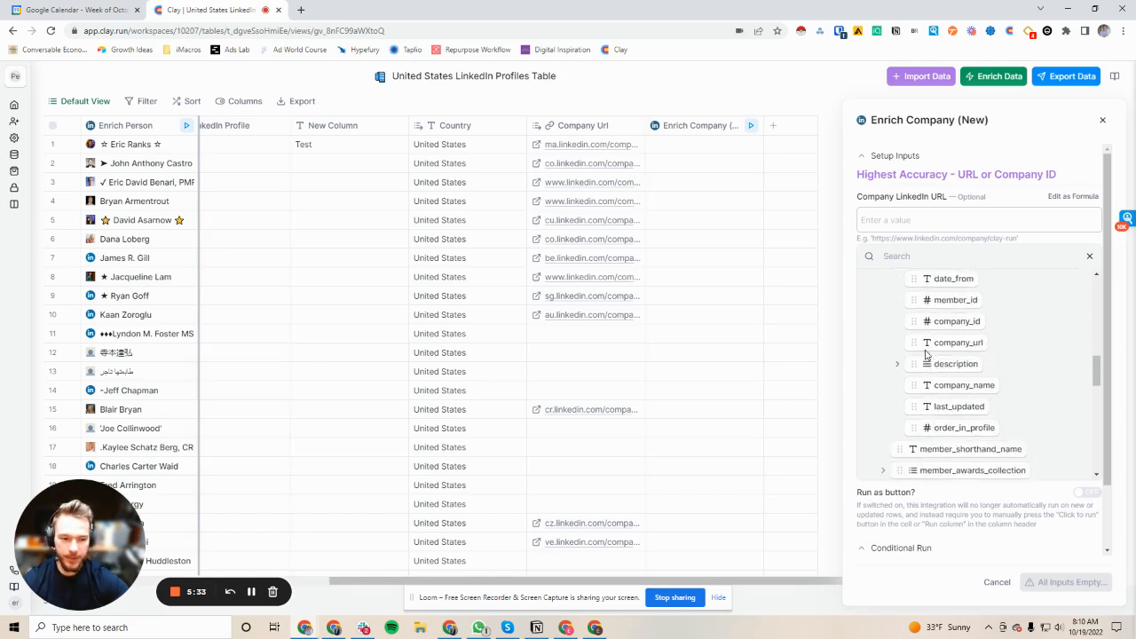
left_click(950, 338)
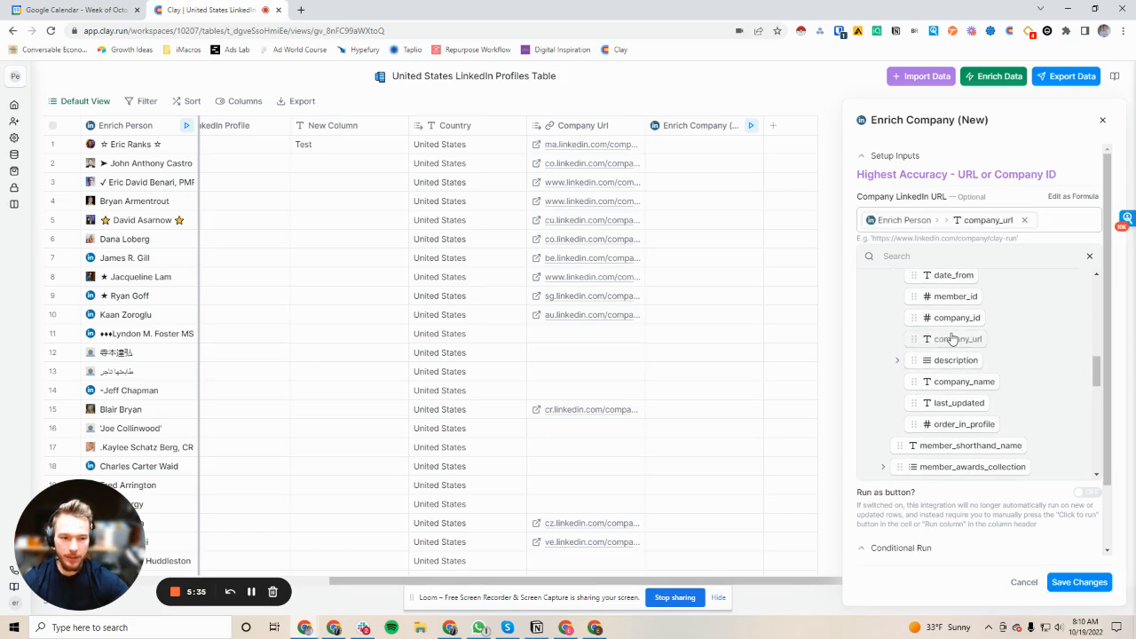
left_click(1090, 255)
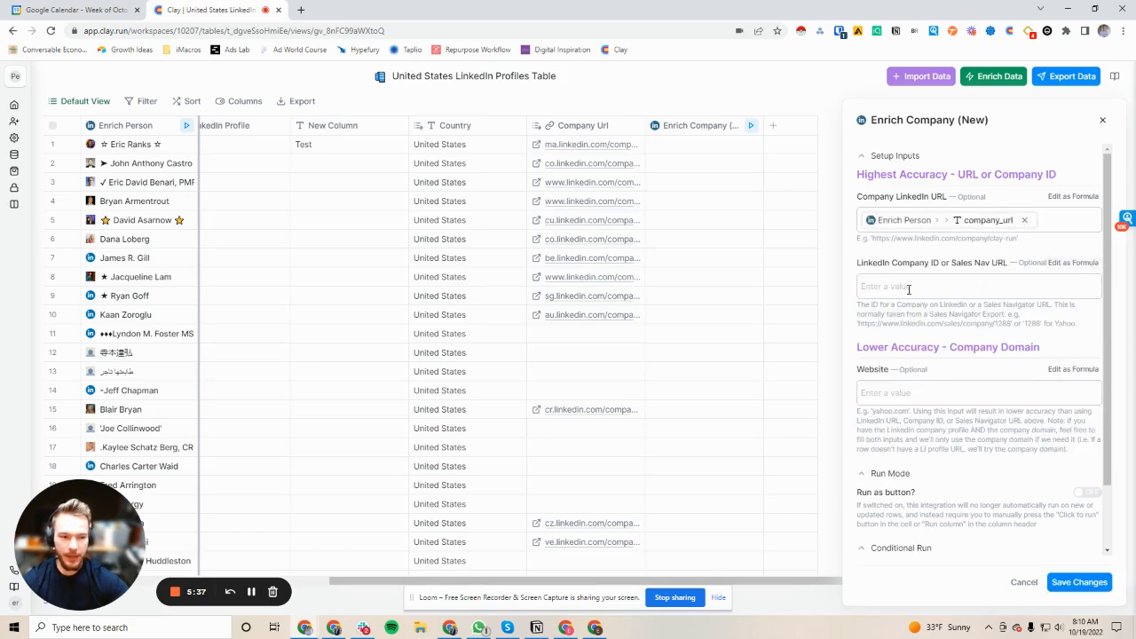
Save the Enrich Company (New) setup and run the enrichment on all 50 rows in the view
left_click(1085, 581)
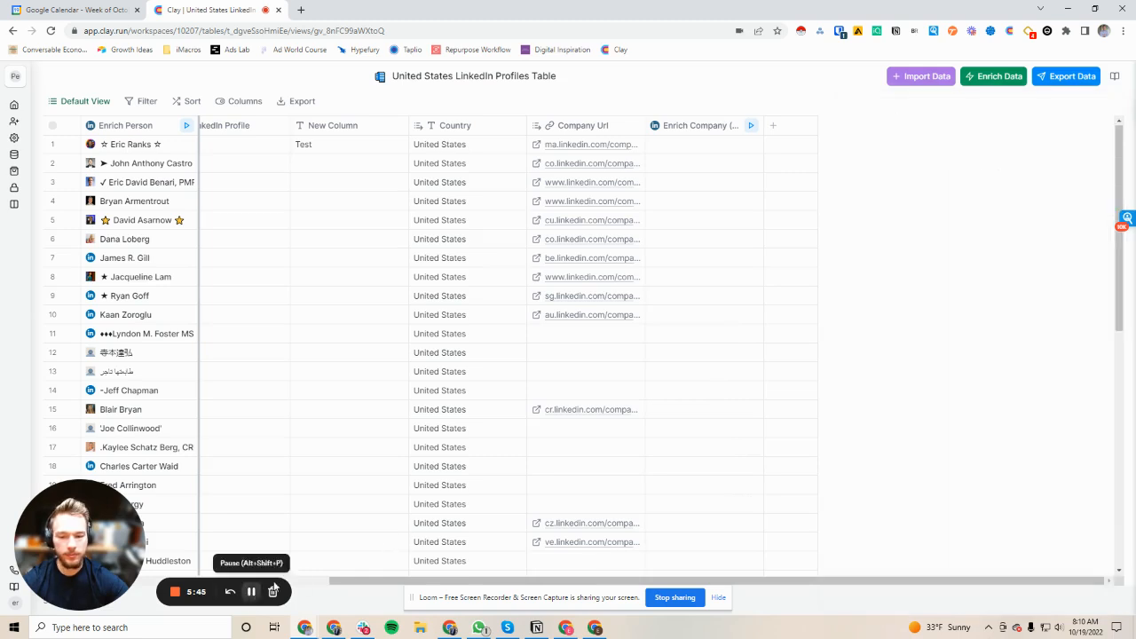
left_click(752, 127)
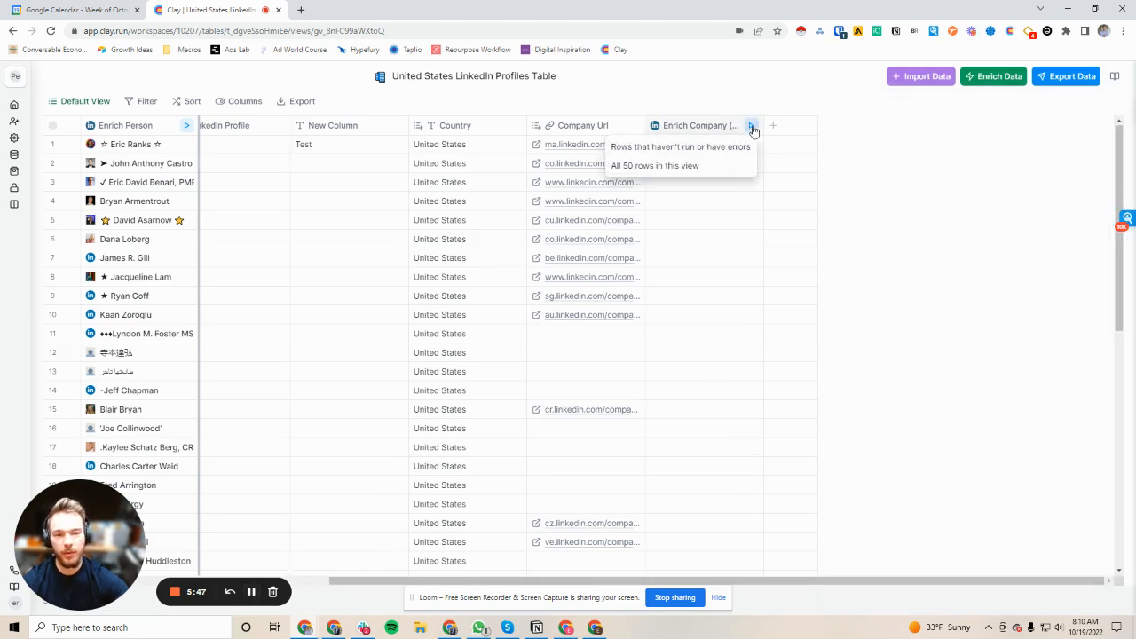
left_click(651, 166)
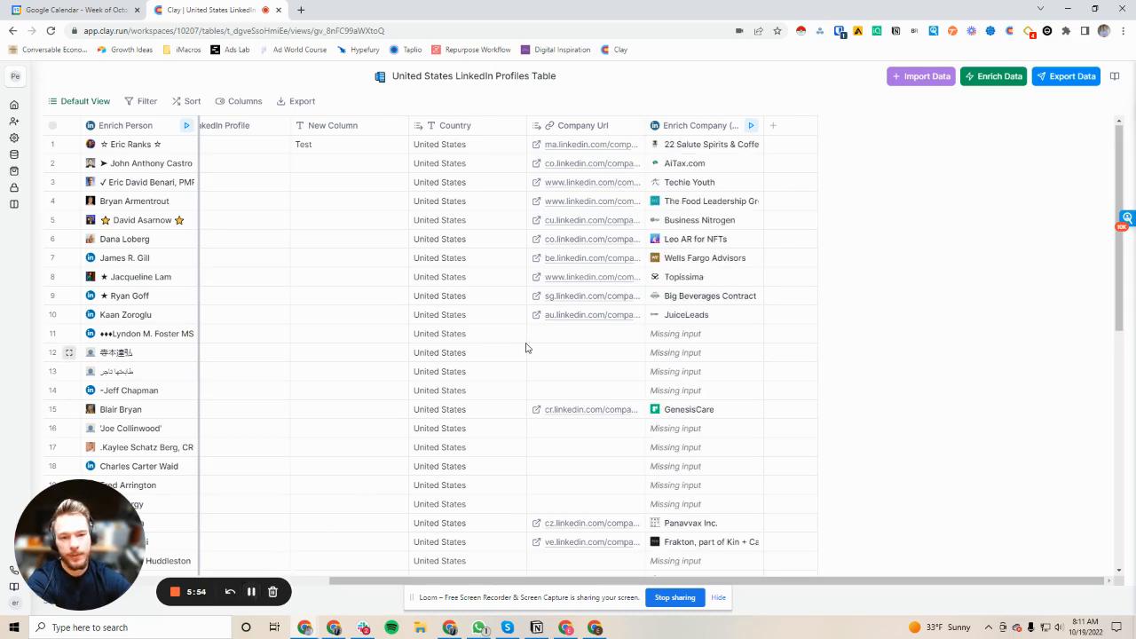
Review the first row's enriched company details and map the Domain field to a newly created column
left_click(688, 146)
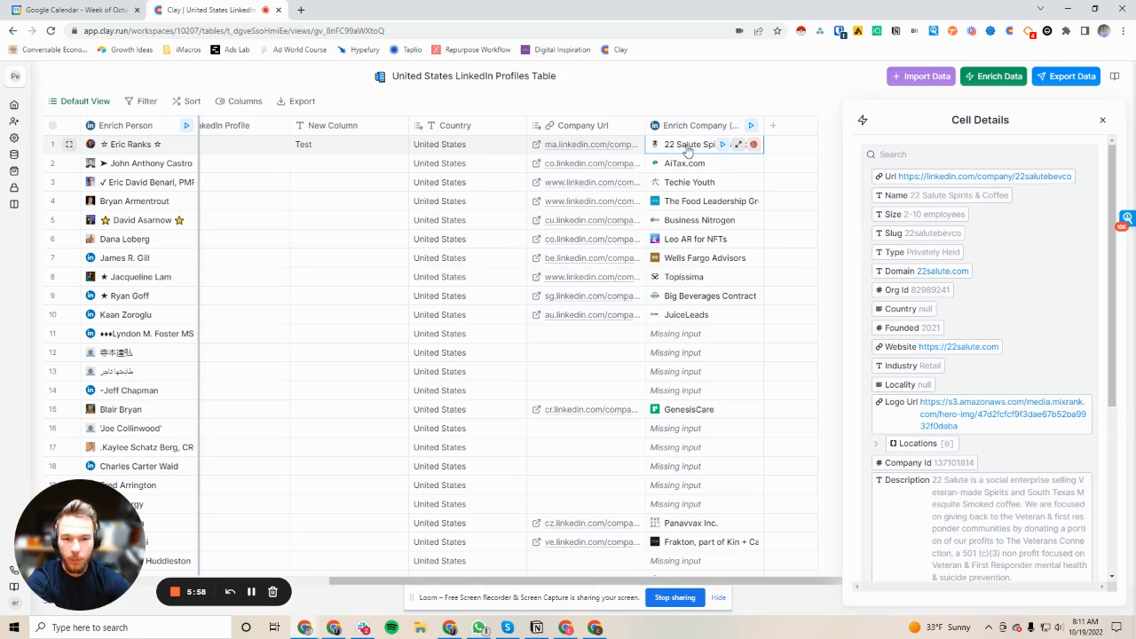
scroll(944, 441, "down", 1)
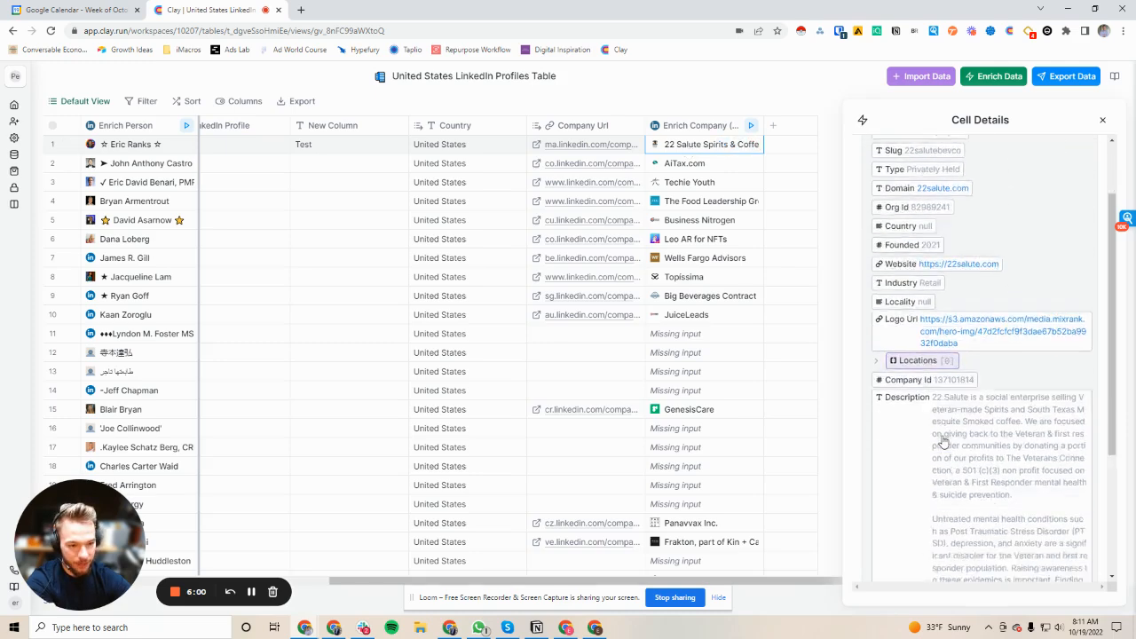
scroll(944, 442, "down", 2)
scroll(966, 414, "up", 1)
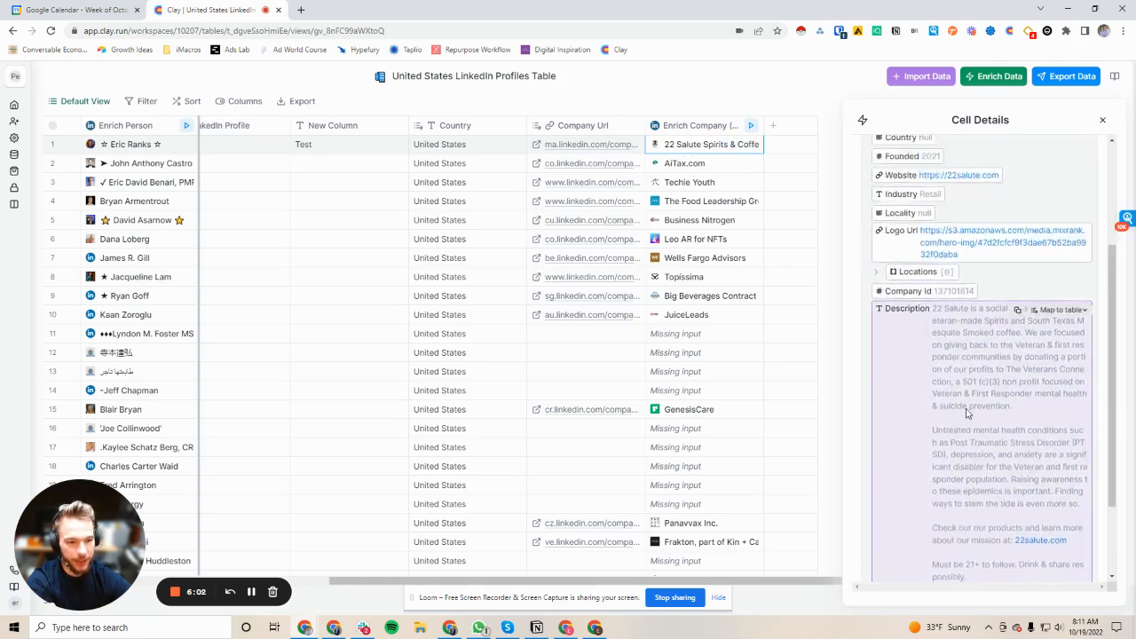
scroll(967, 415, "up", 2)
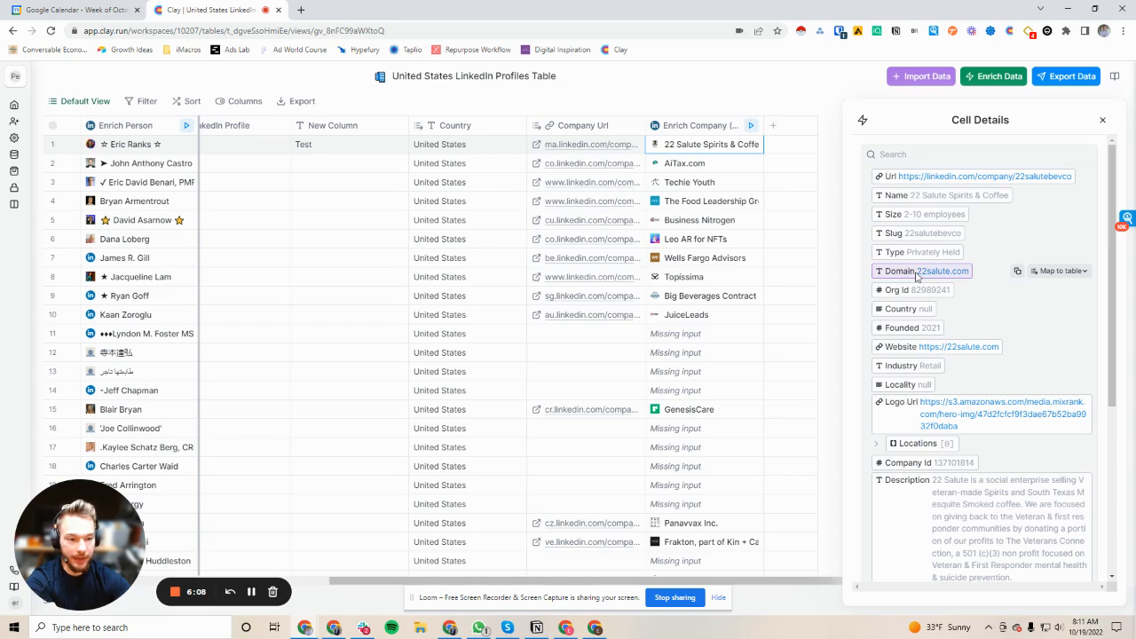
left_click(1059, 270)
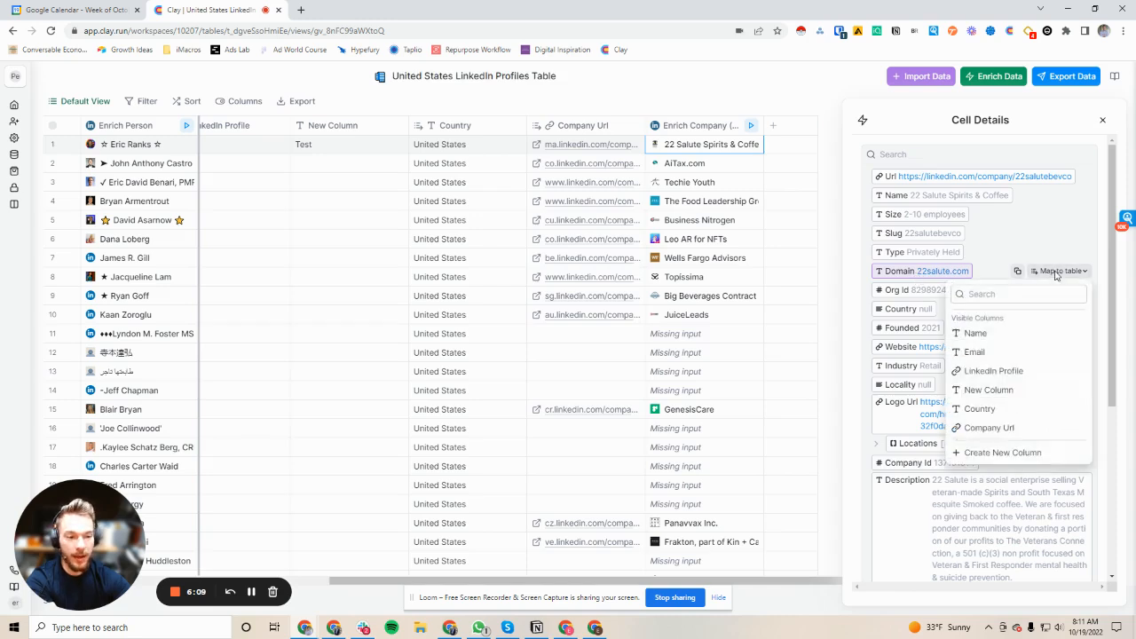
left_click(1008, 455)
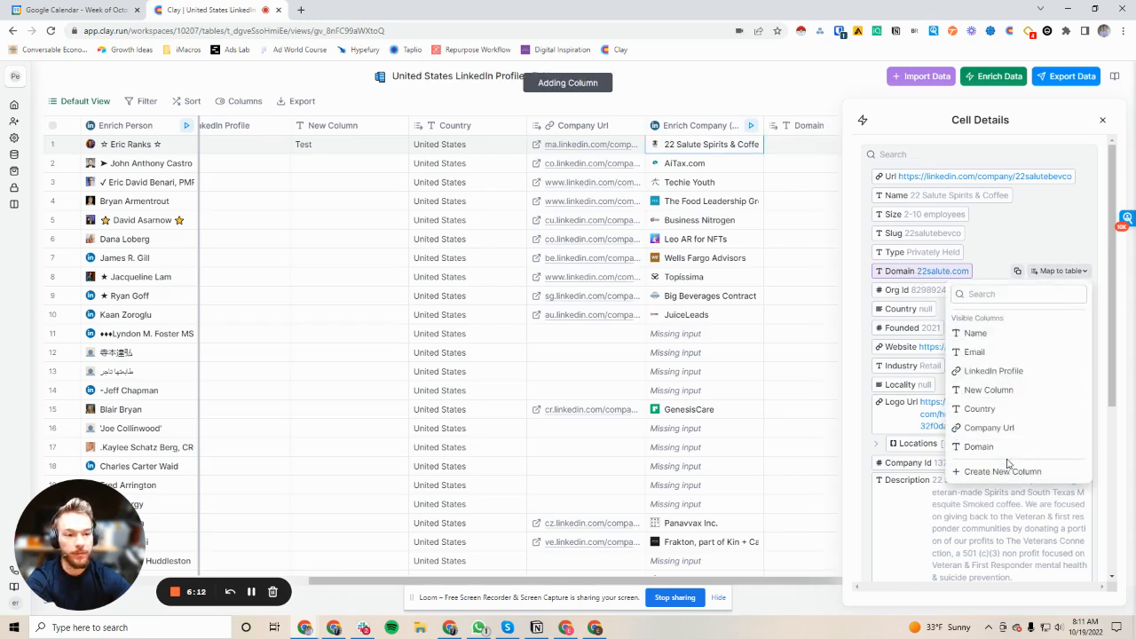
left_click(1102, 120)
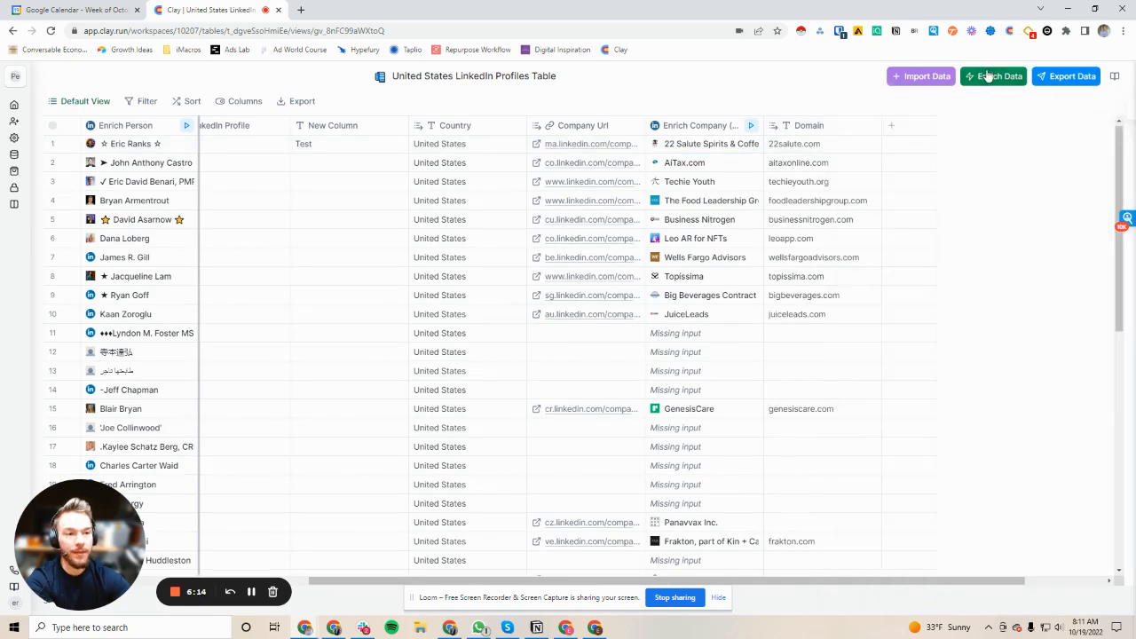
Search the enrichments for "find work email" and choose Find Work Email from Clay Enrichments
left_click(988, 80)
left_click(902, 161)
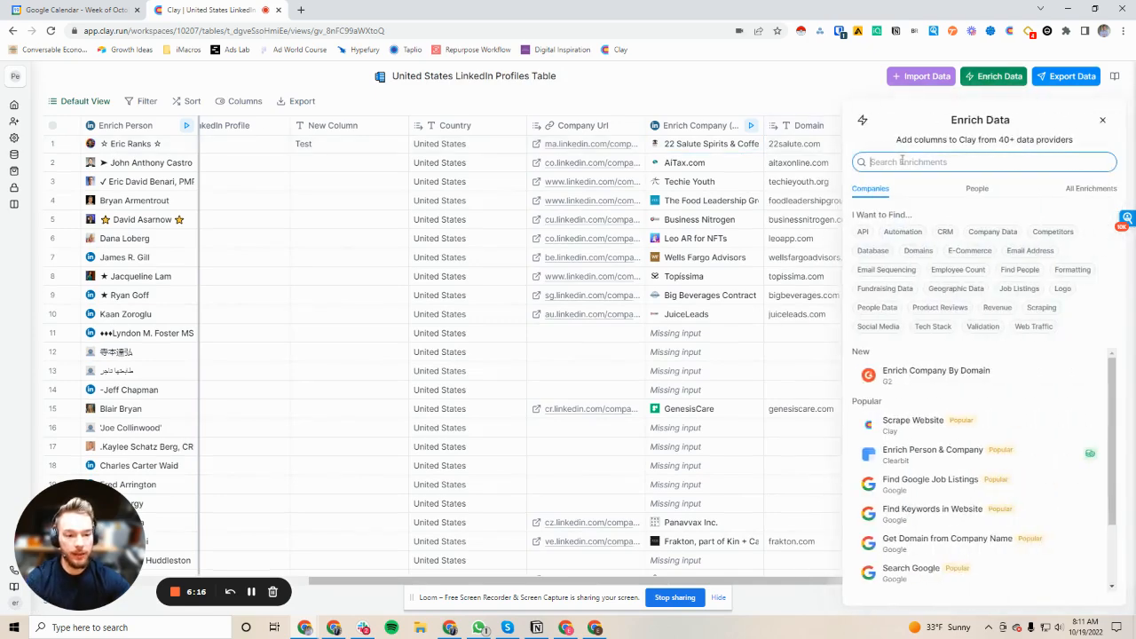
type("lind work email")
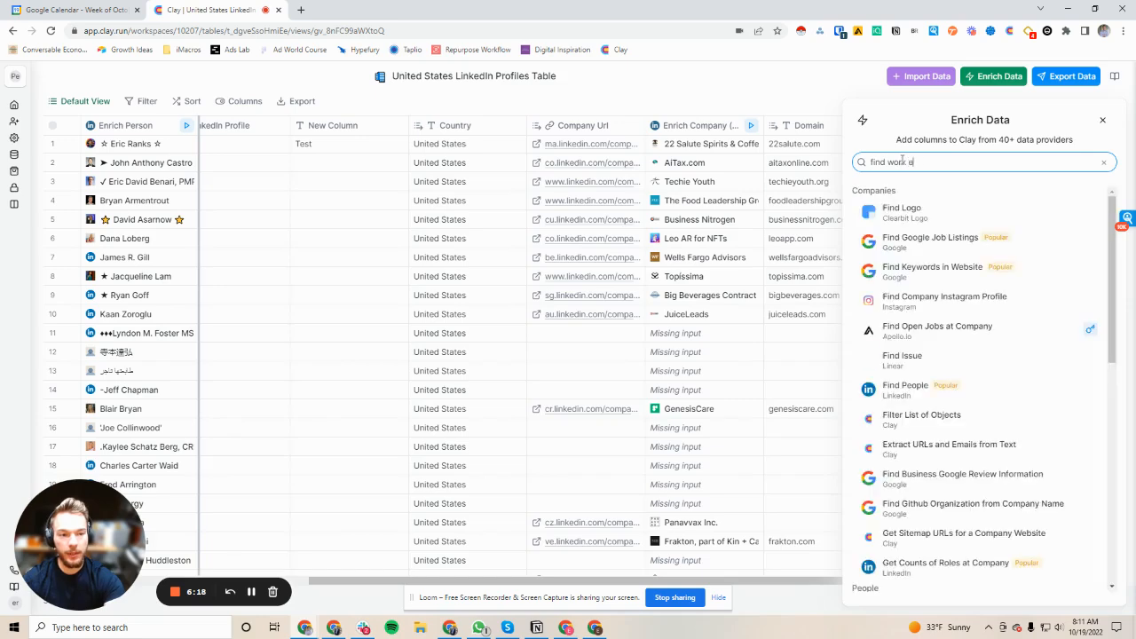
scroll(975, 367, "down", 3)
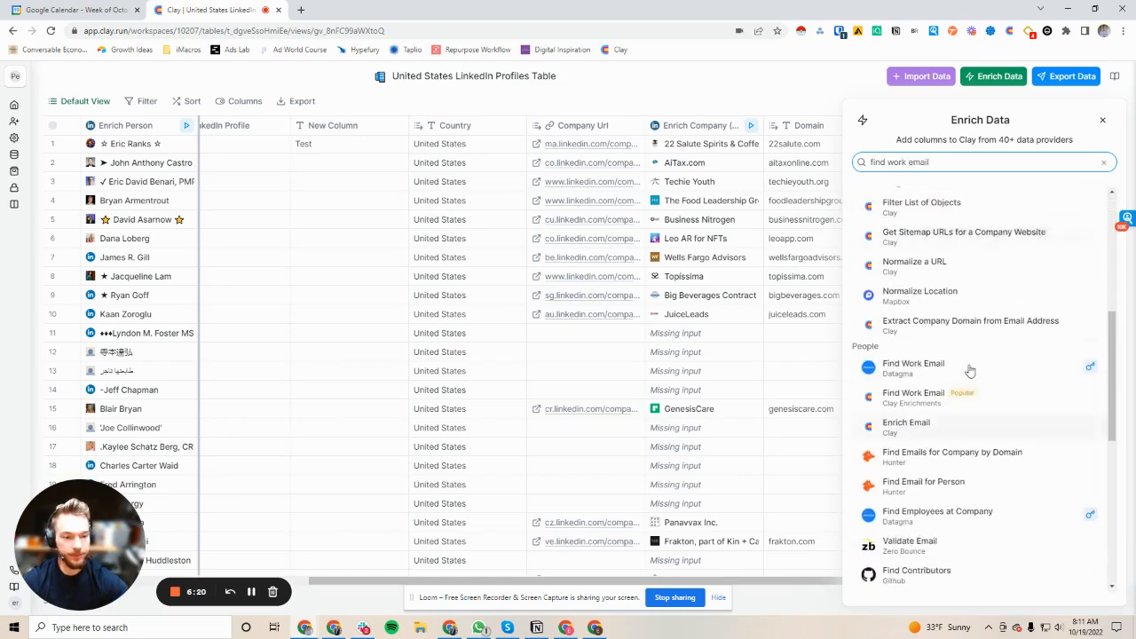
left_click(903, 405)
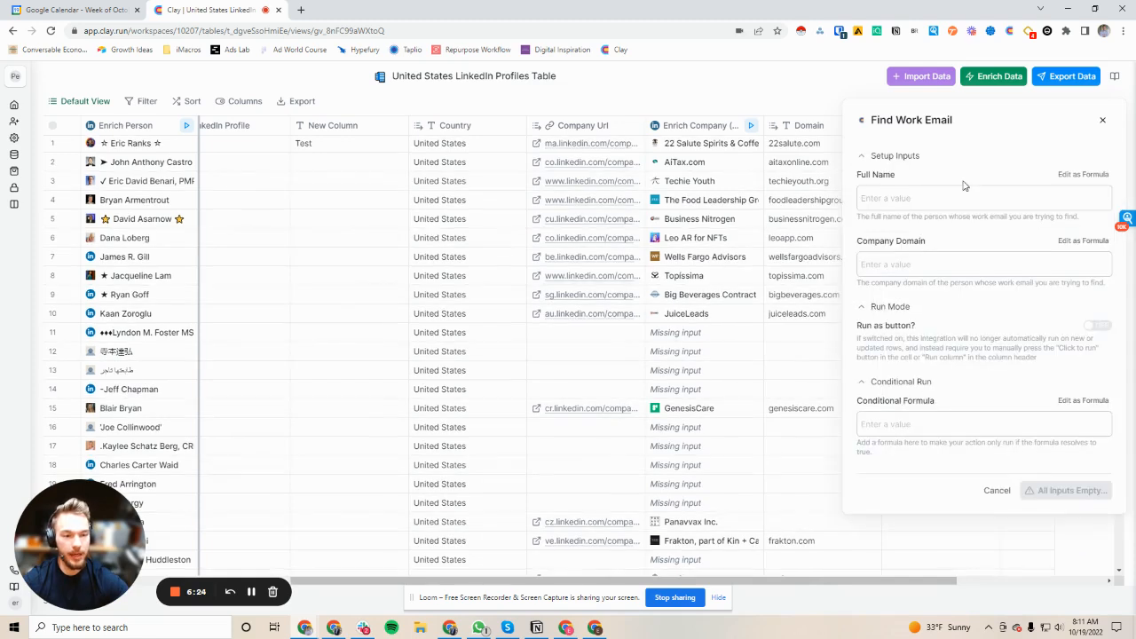
Set the Find Work Email inputs: Full Name to the Name column and Company Domain to the Domain column
left_click(887, 198)
left_click(917, 302)
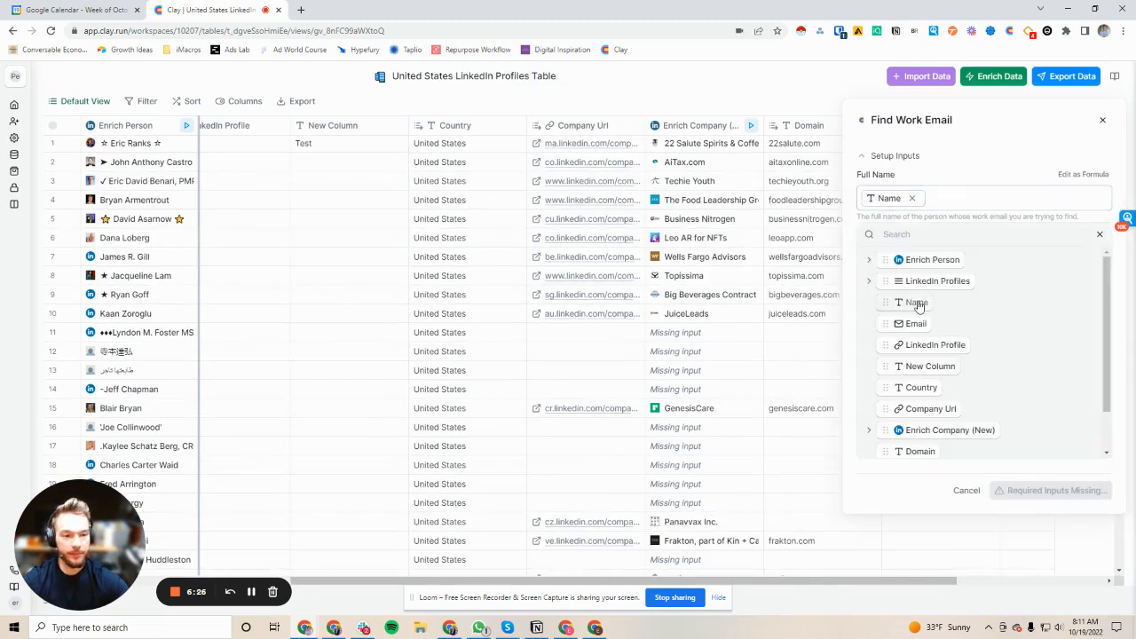
left_click(1099, 235)
left_click(941, 263)
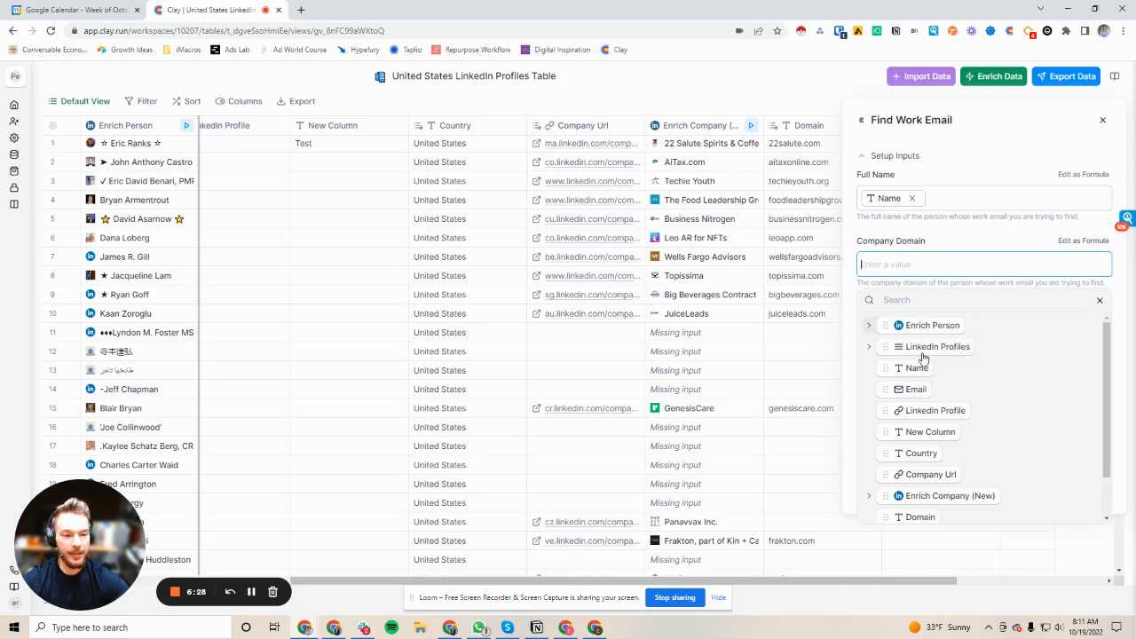
scroll(939, 425, "down", 2)
left_click(920, 468)
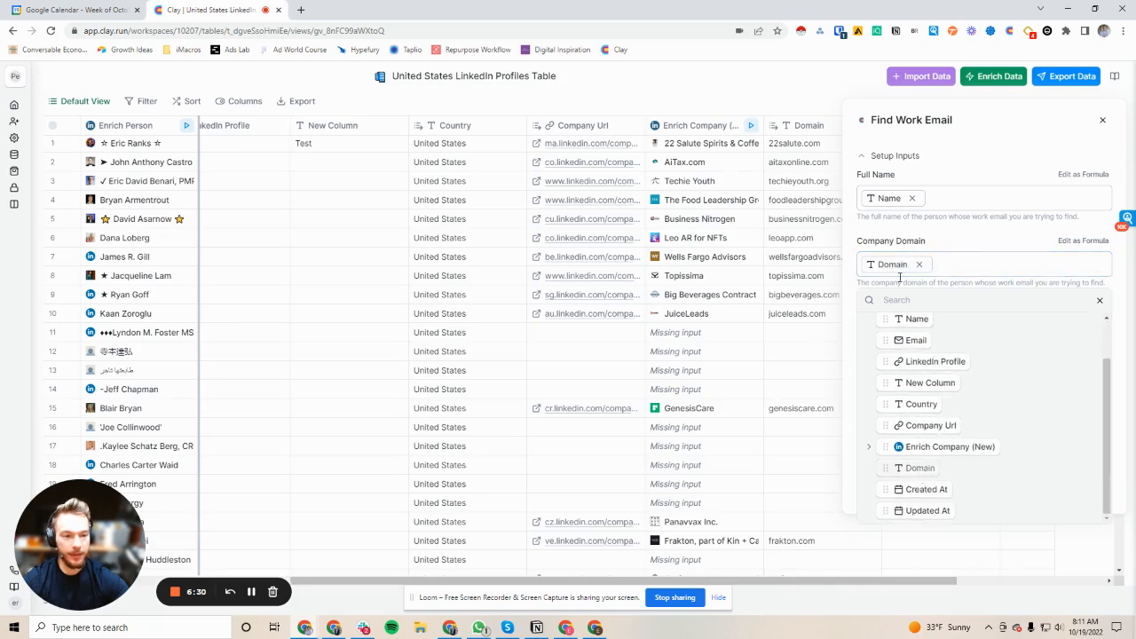
left_click(1100, 300)
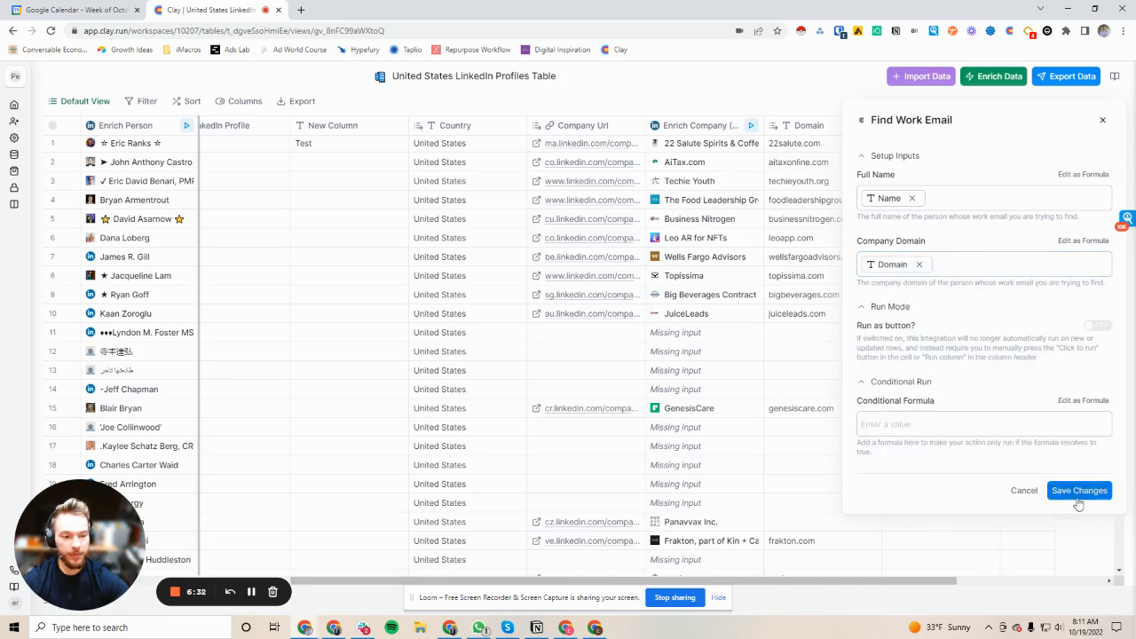
Save the Find Work Email setup and run it on the rows that haven't run or have errors
left_click(1077, 491)
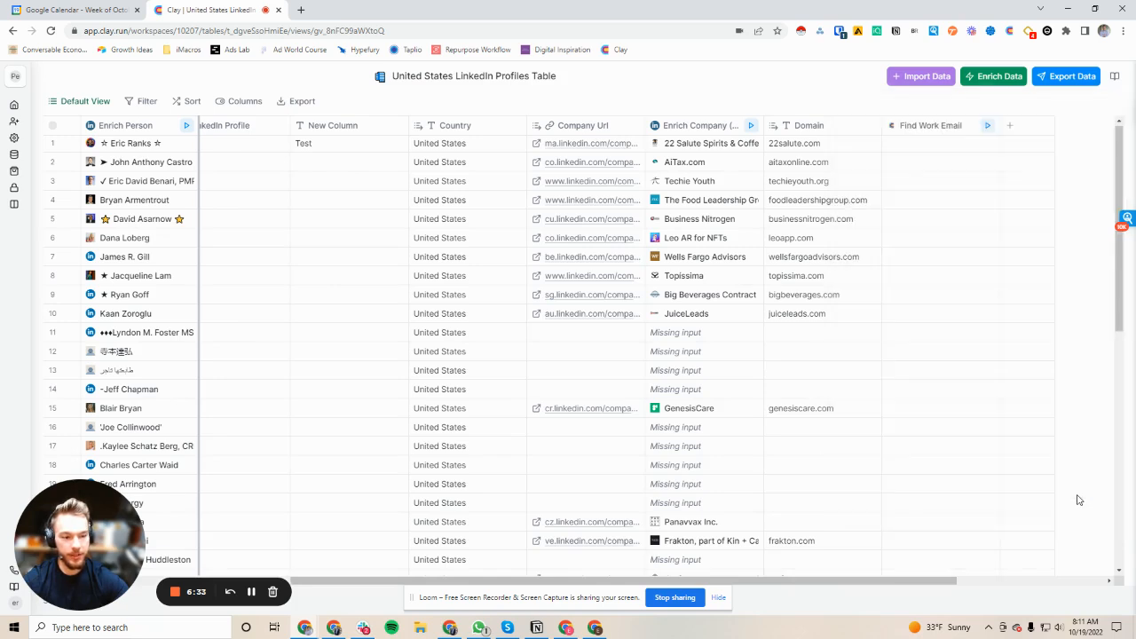
left_click(987, 125)
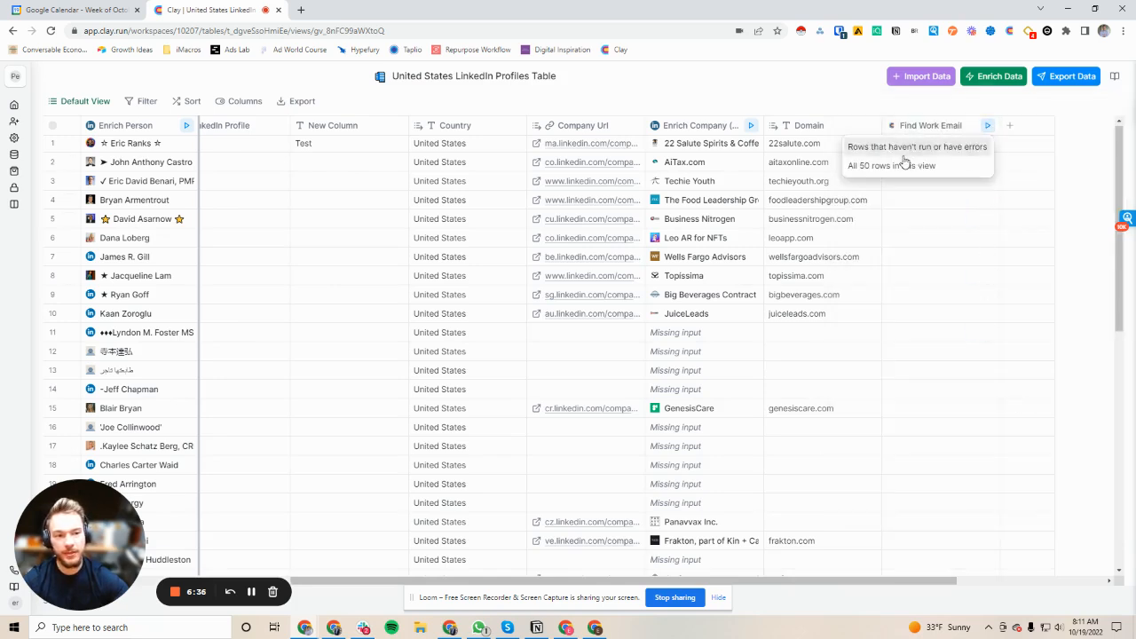
left_click(914, 145)
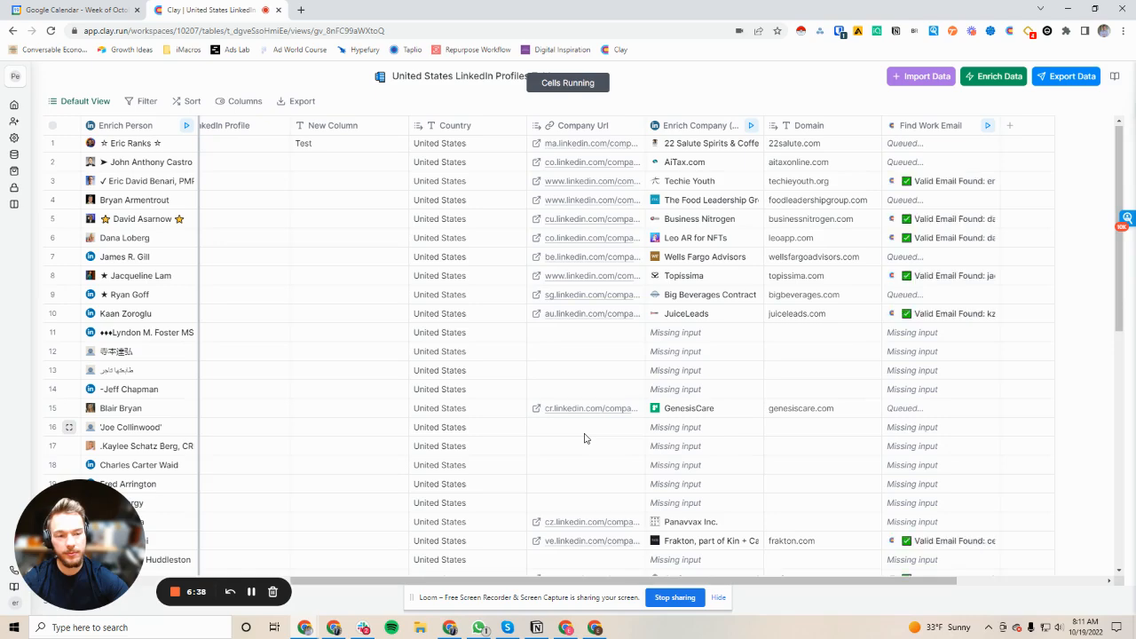
Open the first row's Find Work Email details and map the Email field to a newly created column
scroll(574, 418, "right", 5)
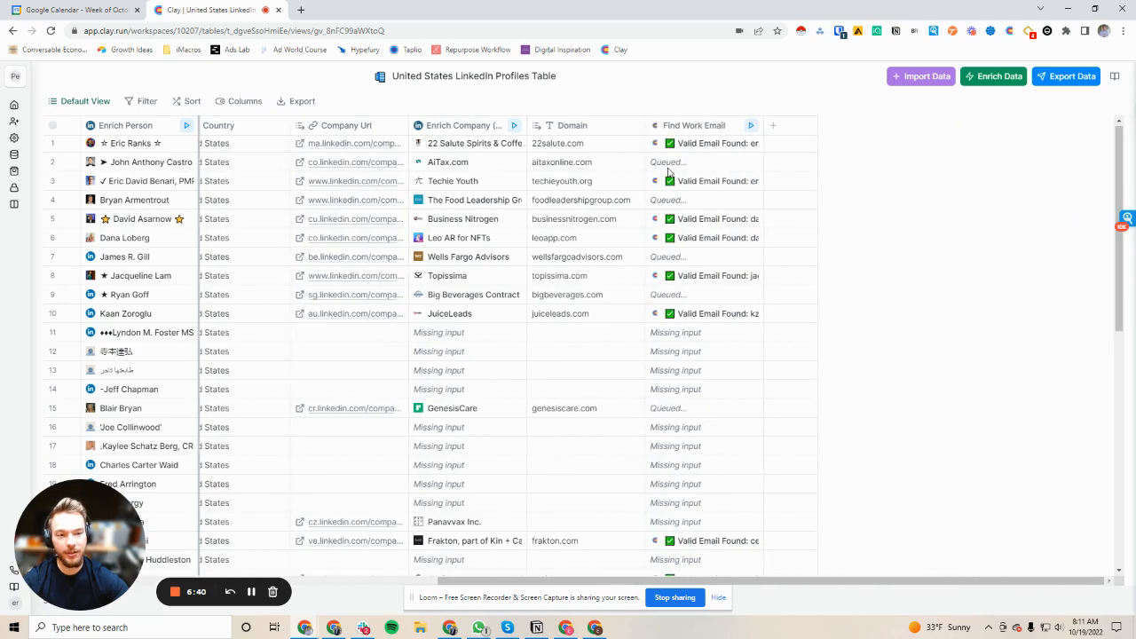
left_click(753, 143)
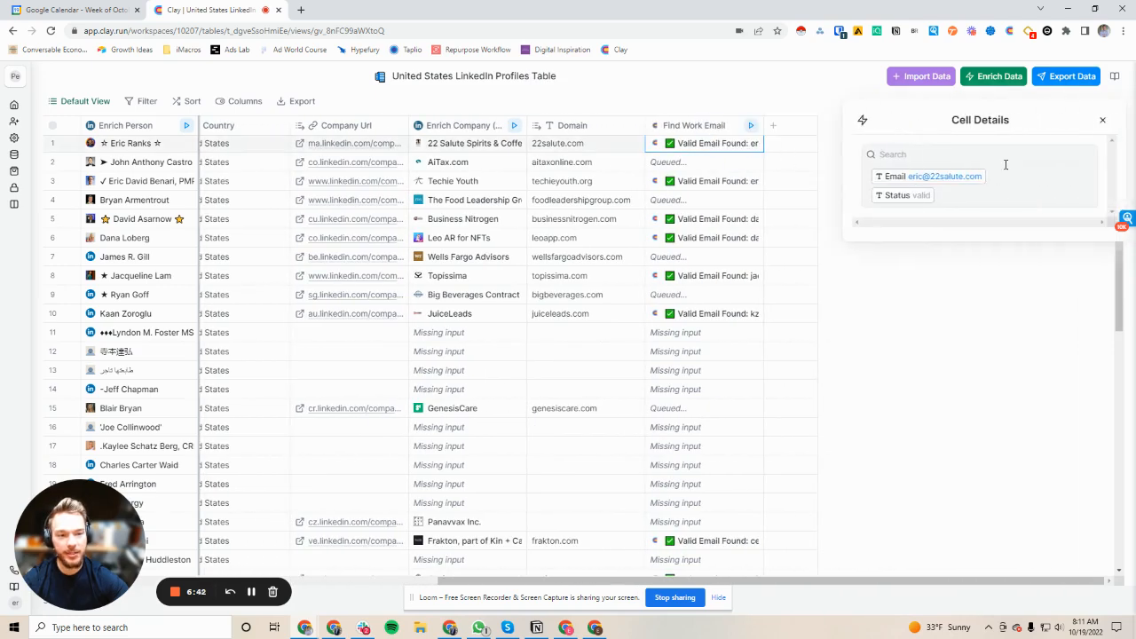
left_click(1063, 177)
left_click(1003, 376)
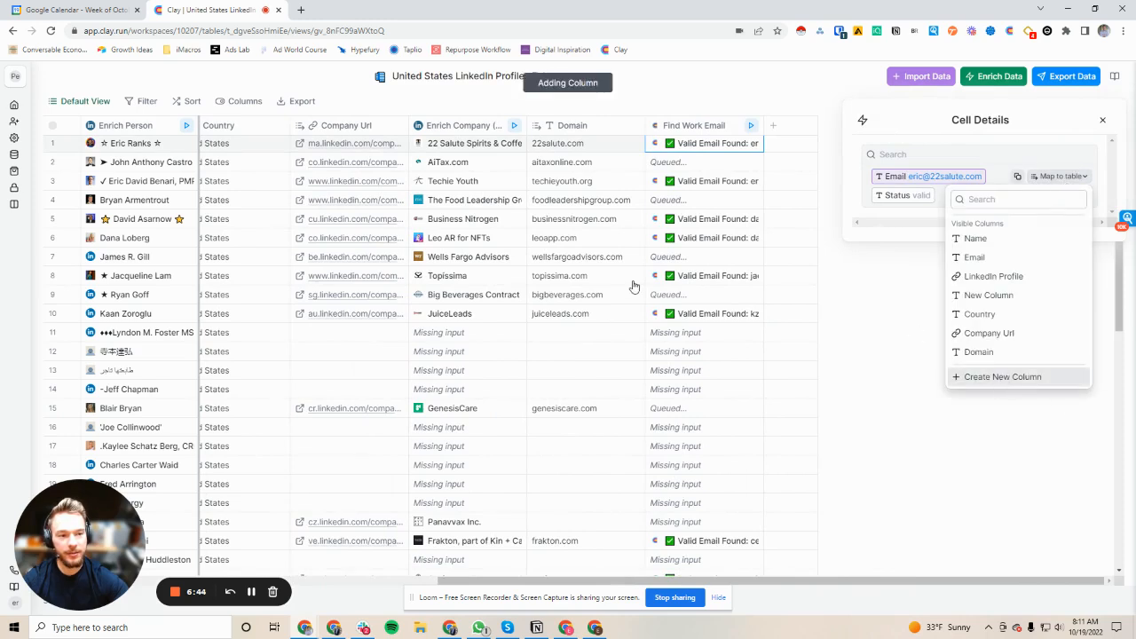
left_click(1103, 119)
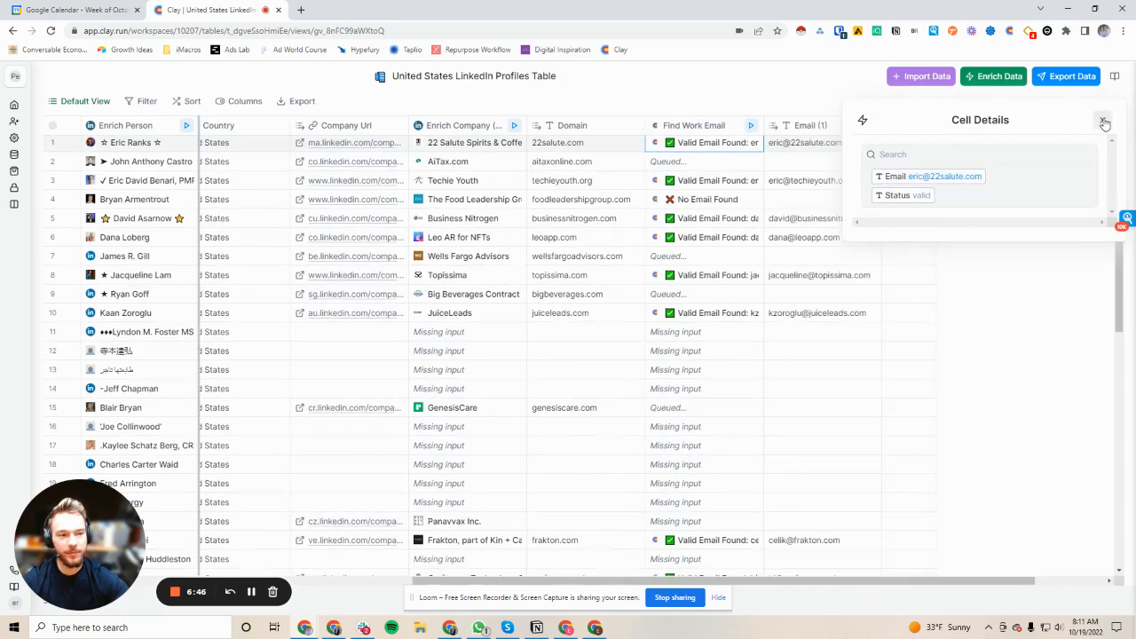
left_click(1102, 120)
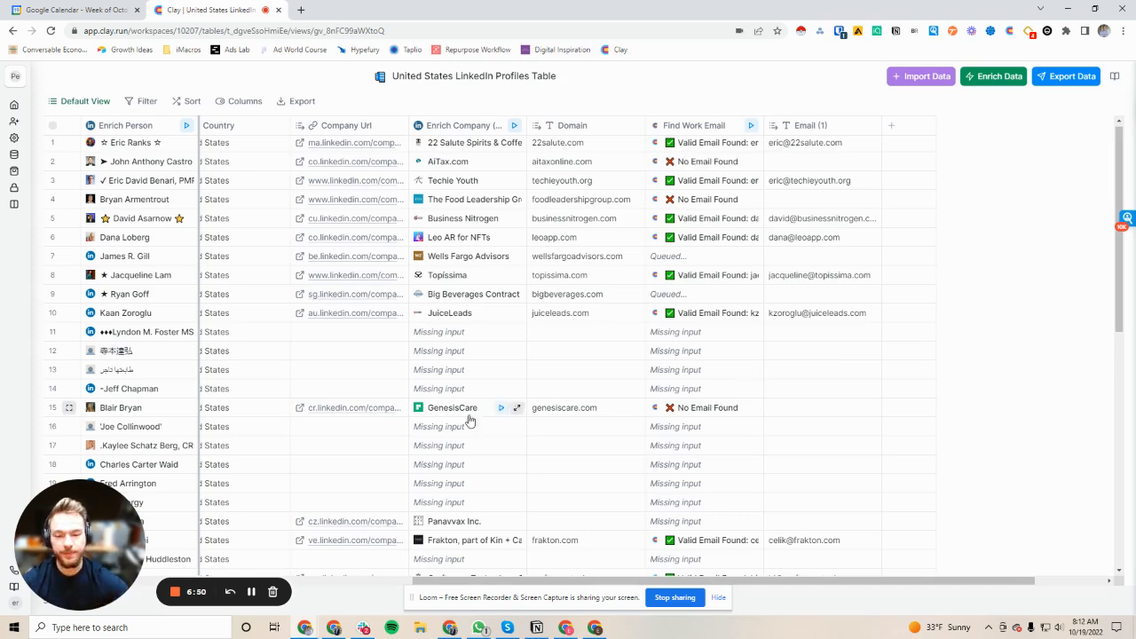
left_click(252, 594)
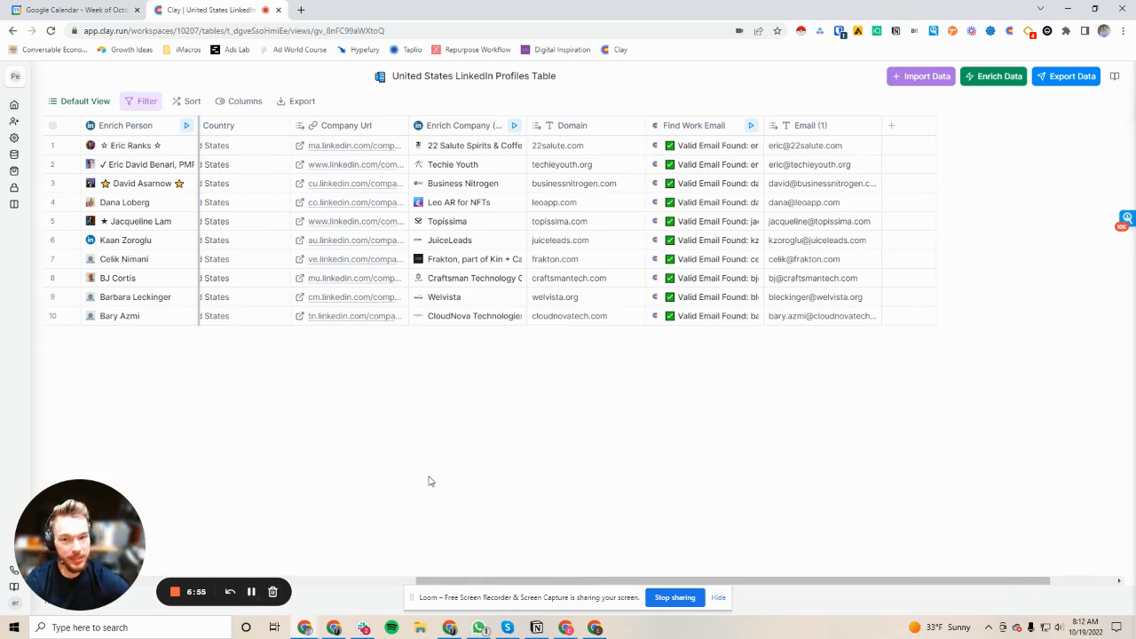
Examine the available export destinations for CRM, Connect, Database and Email Sequencing, and check the table's own export option
left_click(1064, 79)
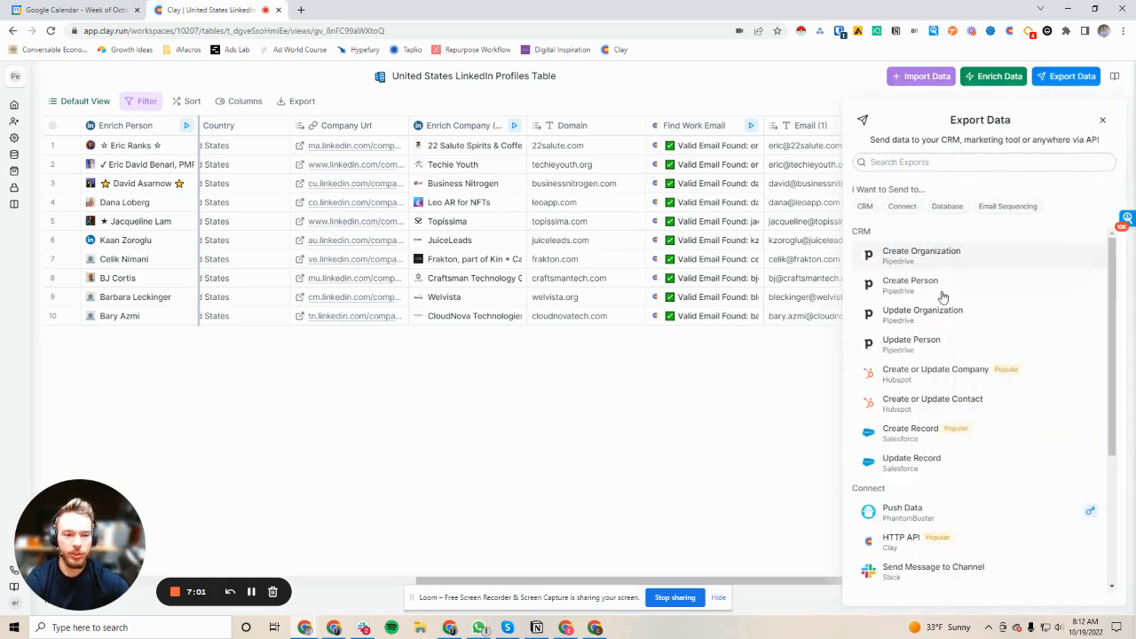
scroll(940, 307, "down", 1)
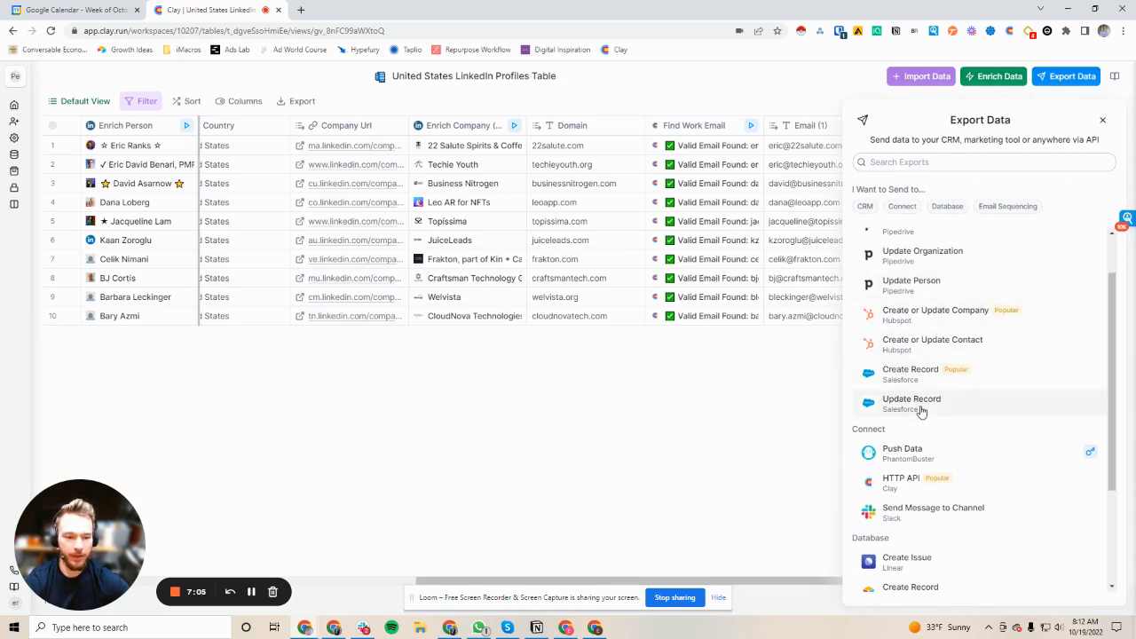
scroll(923, 400, "down", 1)
scroll(923, 400, "down", 2)
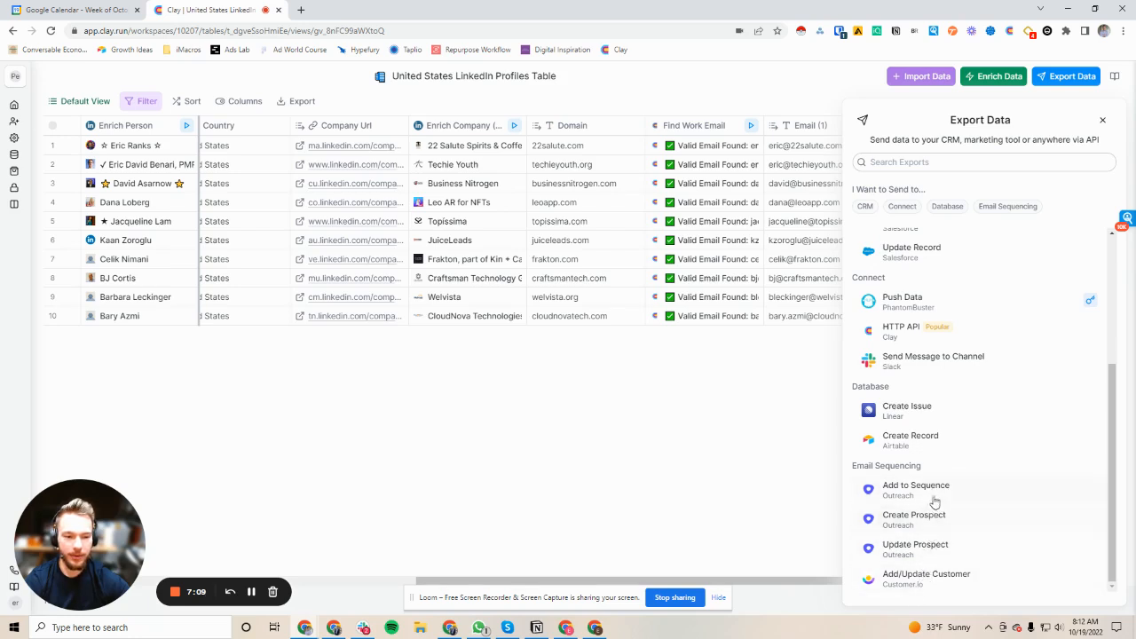
scroll(927, 472, "up", 5)
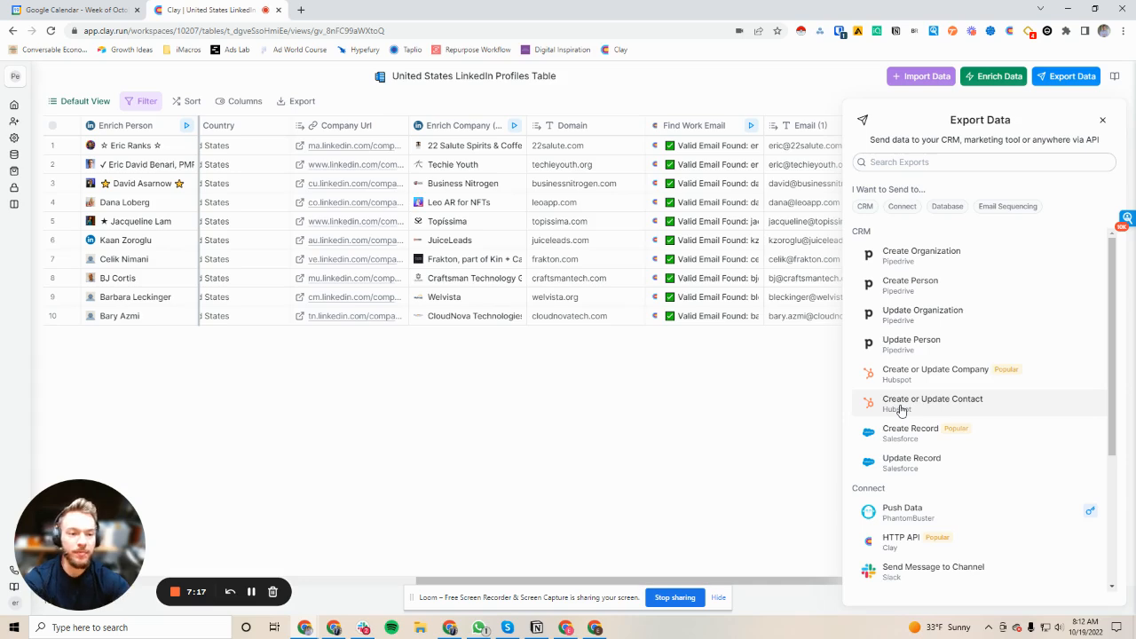
left_click(1103, 120)
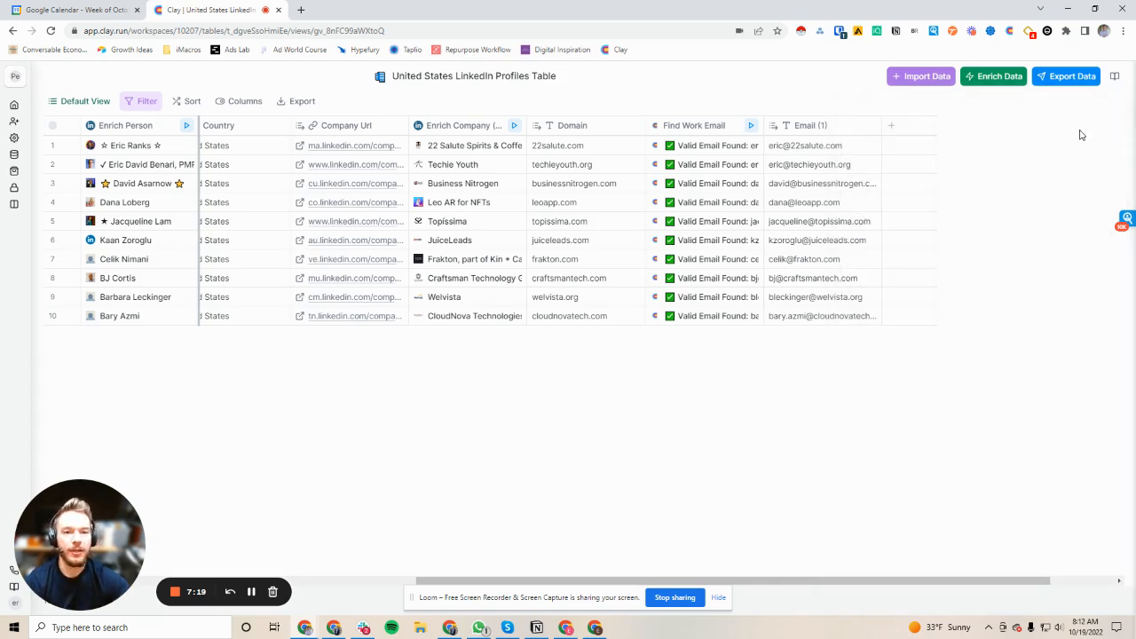
left_click(298, 101)
left_click(600, 373)
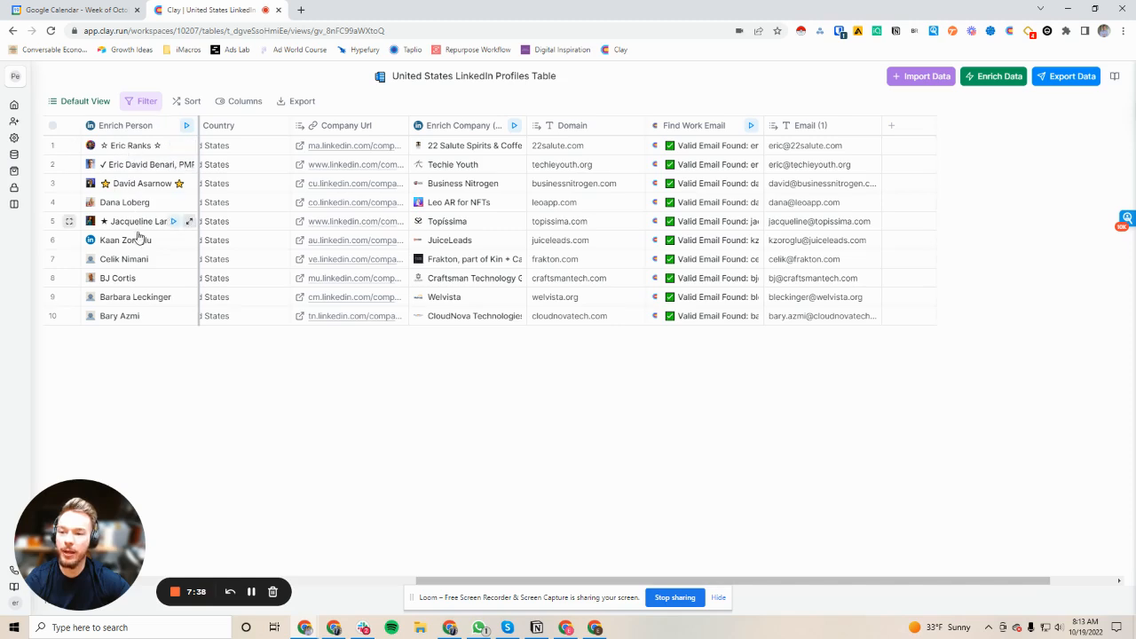
Review the first row's Enrich Person details down to the name fields and the member collections
left_click(133, 146)
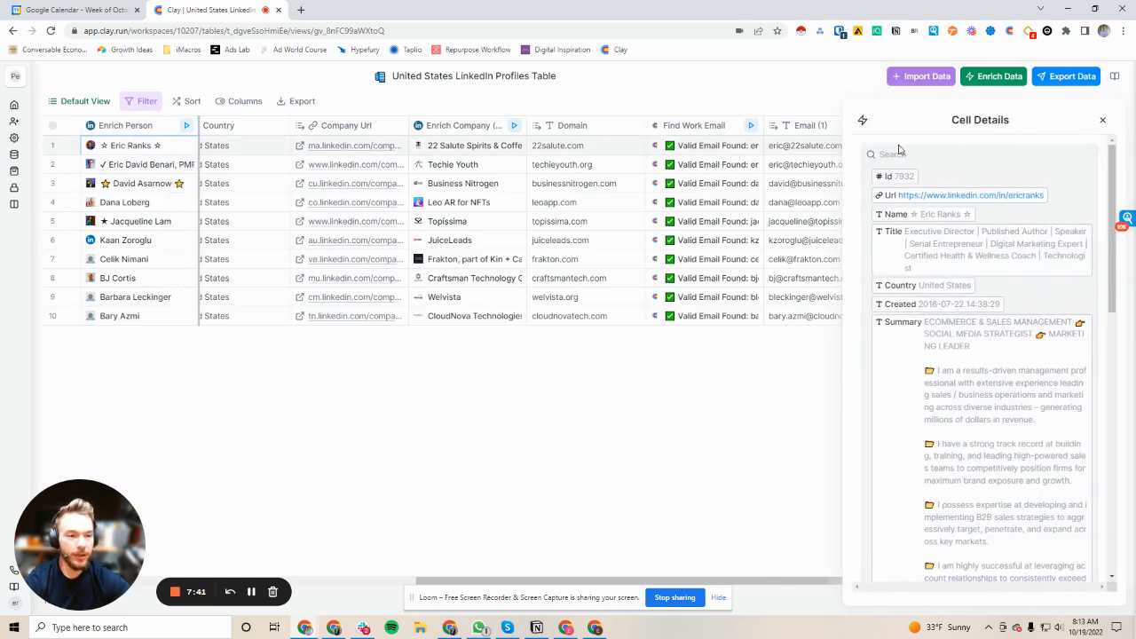
scroll(971, 408, "down", 10)
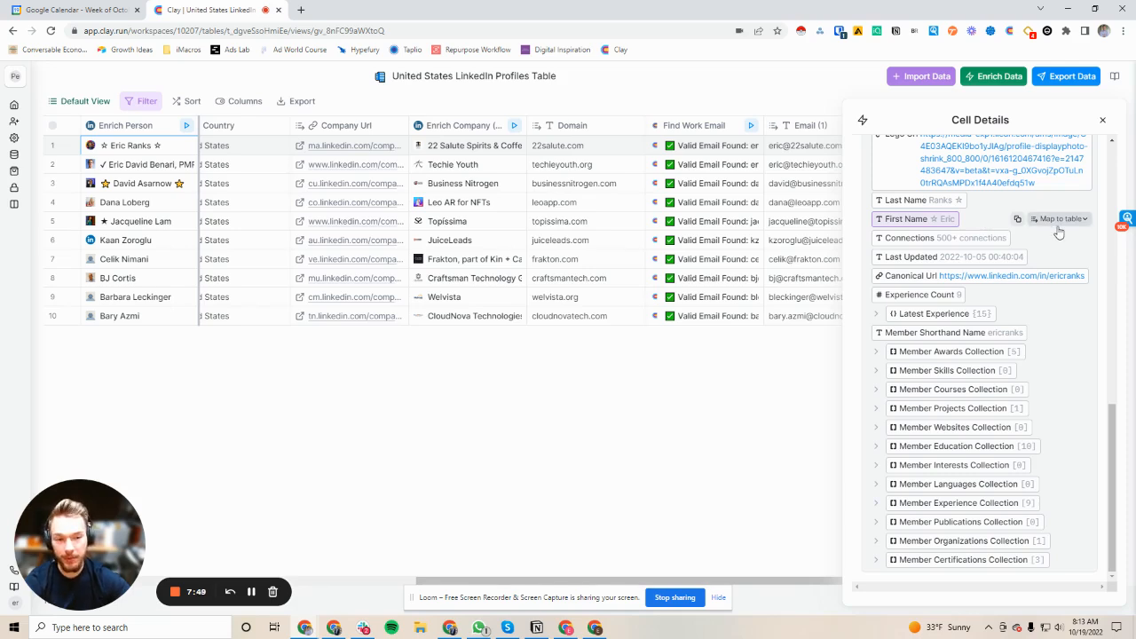
left_click(1102, 120)
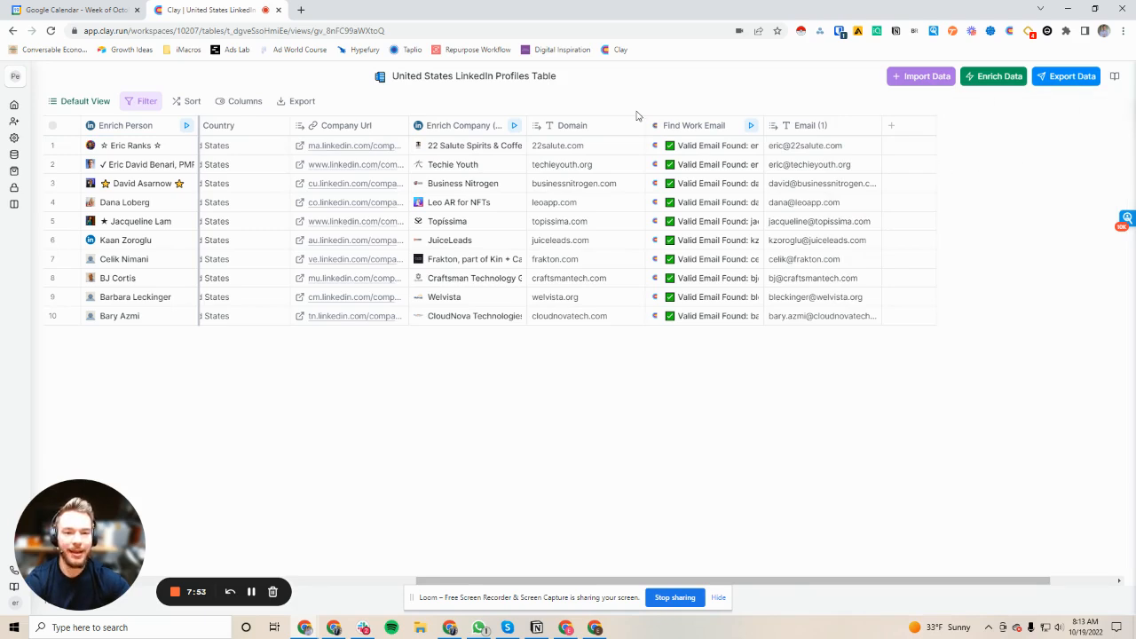
Filter the company enrichments by Email Address and choose Clay's Scrape Website
left_click(988, 78)
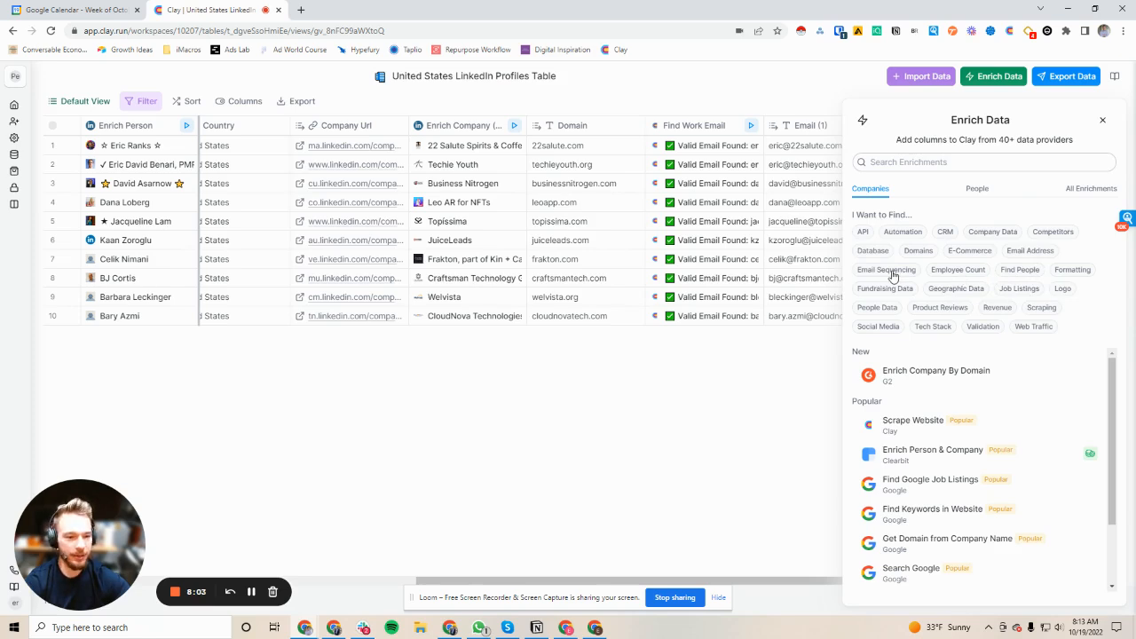
left_click(1028, 253)
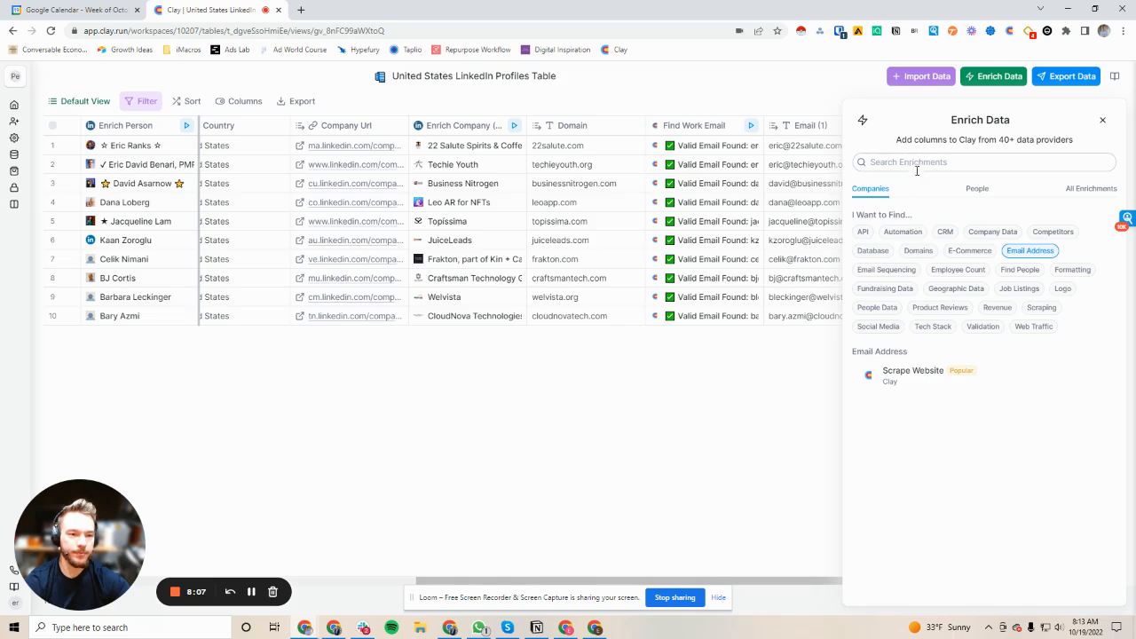
left_click(920, 380)
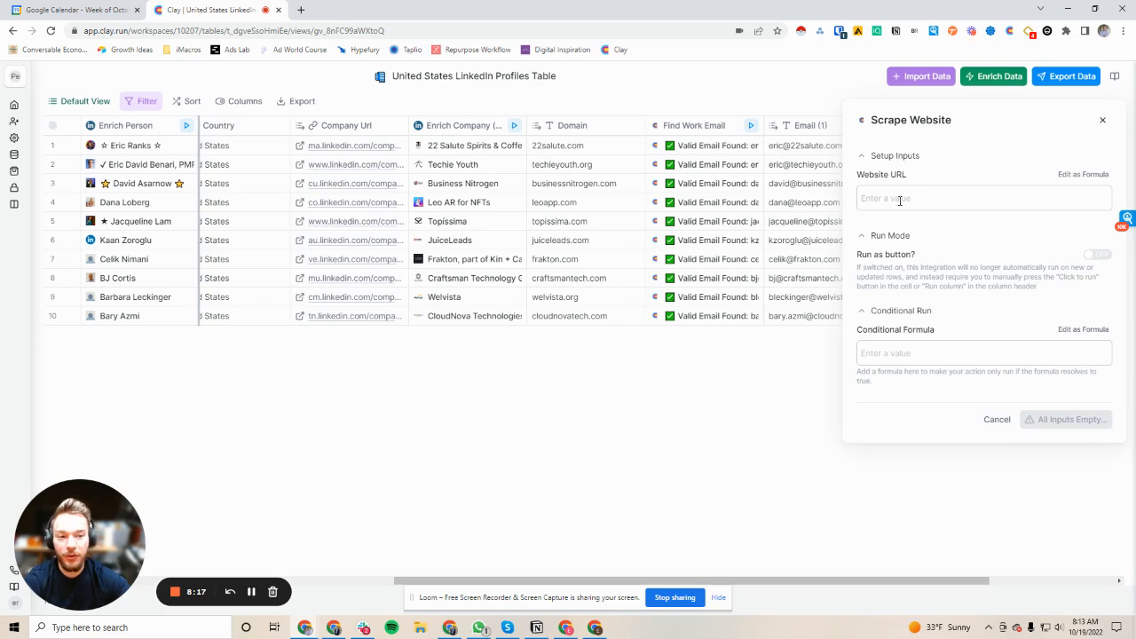
Set the Scrape Website enrichment's Website URL input to the Domain column and save the setup
left_click(900, 201)
scroll(923, 382, "down", 2)
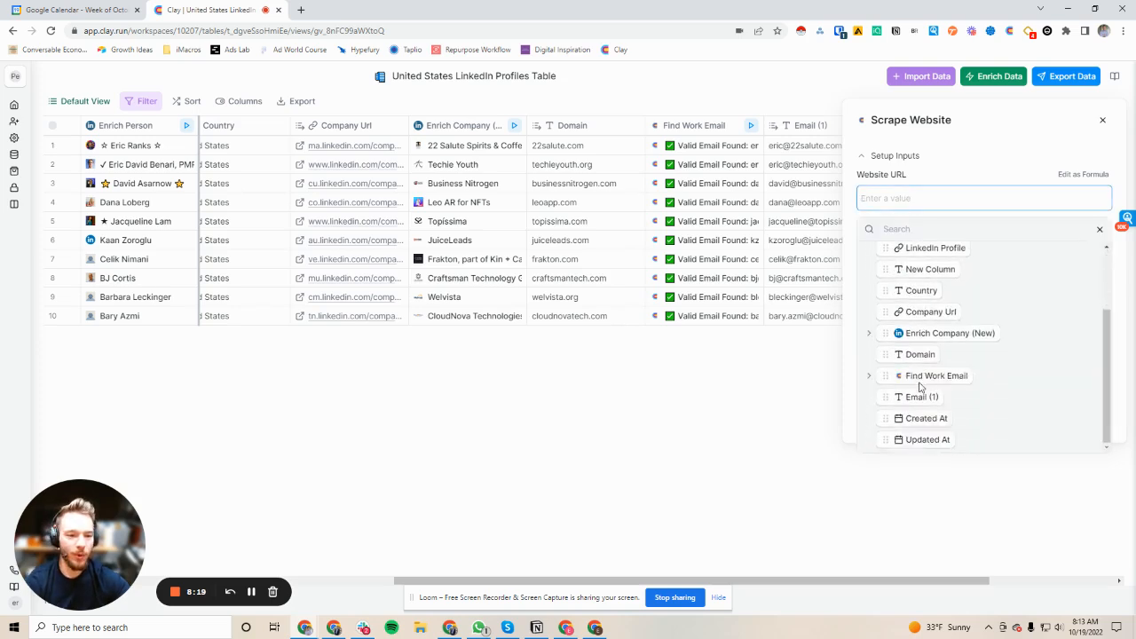
left_click(910, 355)
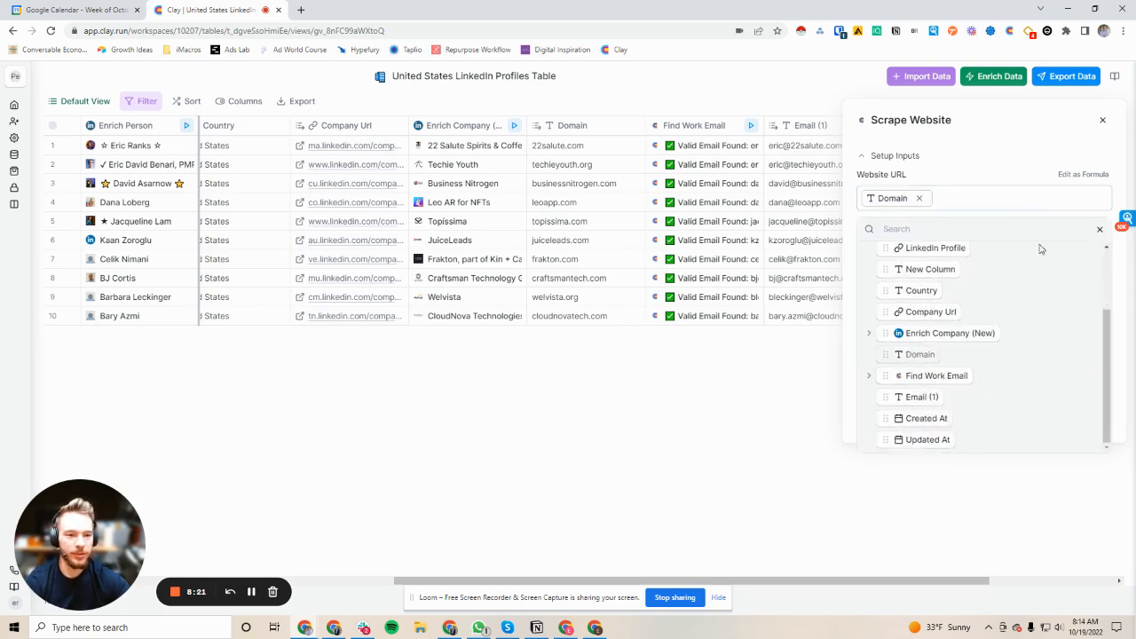
left_click(1099, 229)
left_click(1079, 420)
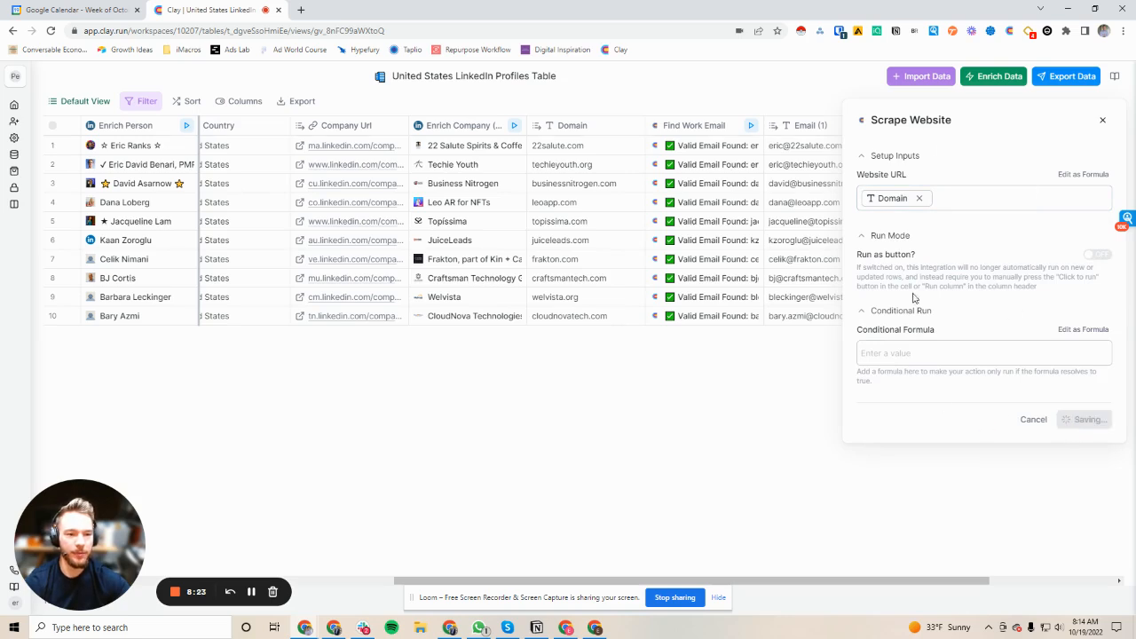
Run the Scrape Website enrichment on all 10 rows in the view
left_click(987, 125)
left_click(930, 163)
scroll(649, 242, "right", 2)
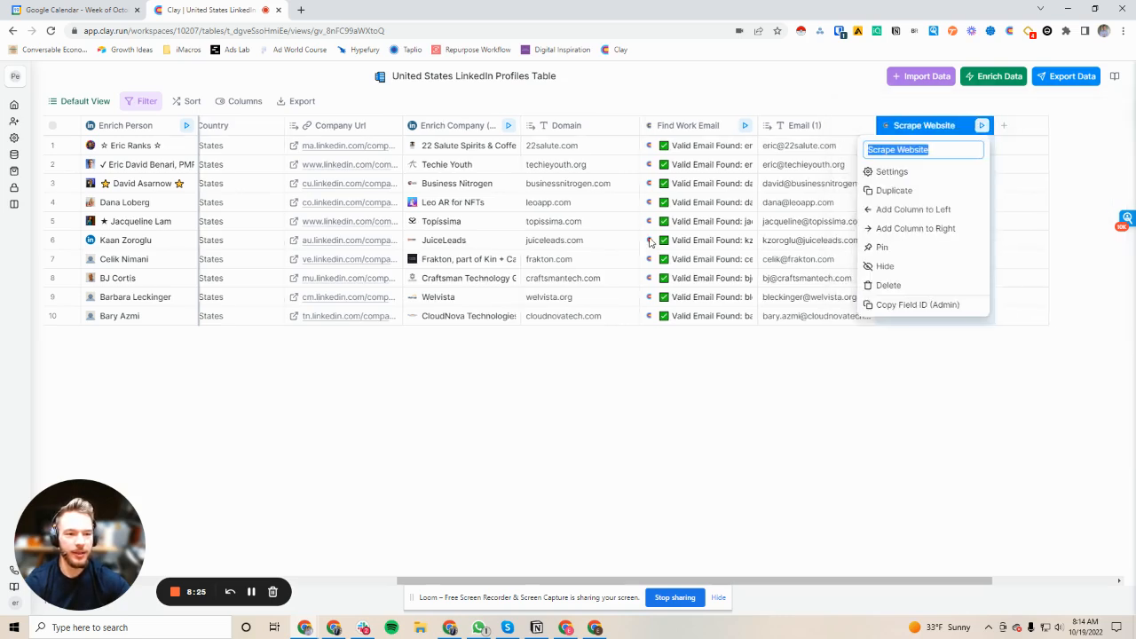
left_click(893, 249)
left_click(816, 127)
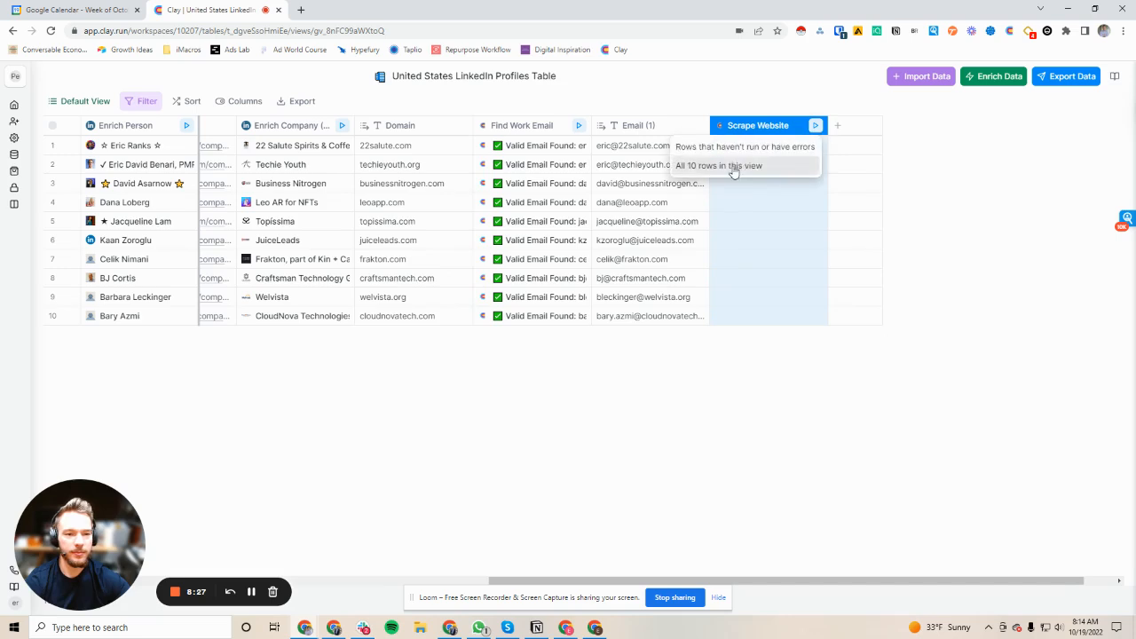
left_click(728, 167)
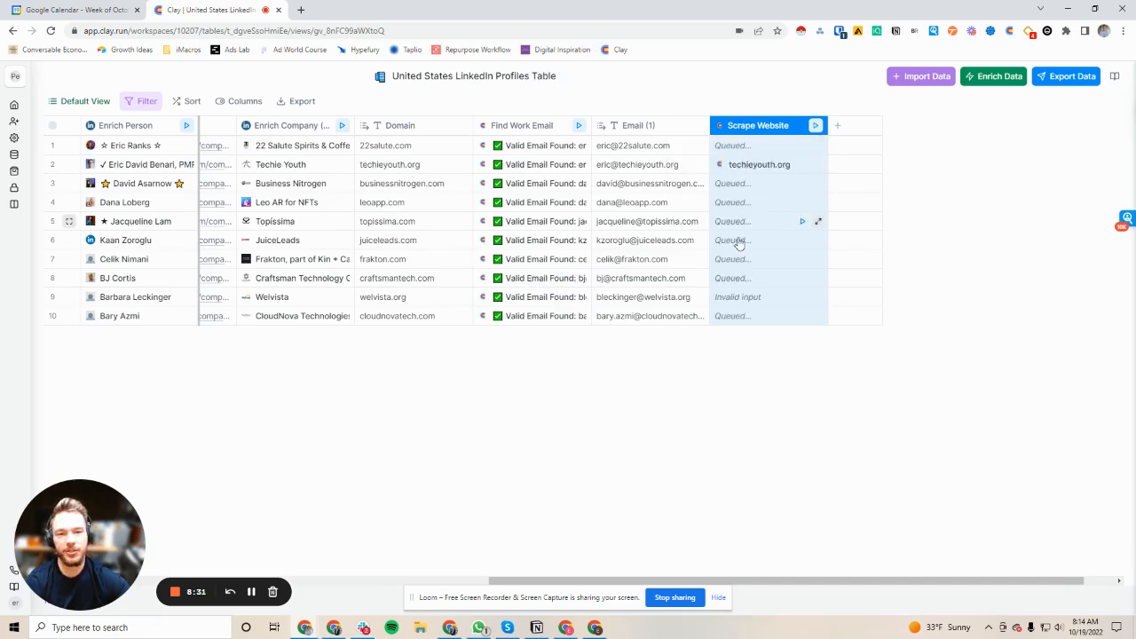
Examine the Scrape Website cell details of several rows, from 22salute.com to frakton.com, for scraped titles, emails and body text
left_click(742, 147)
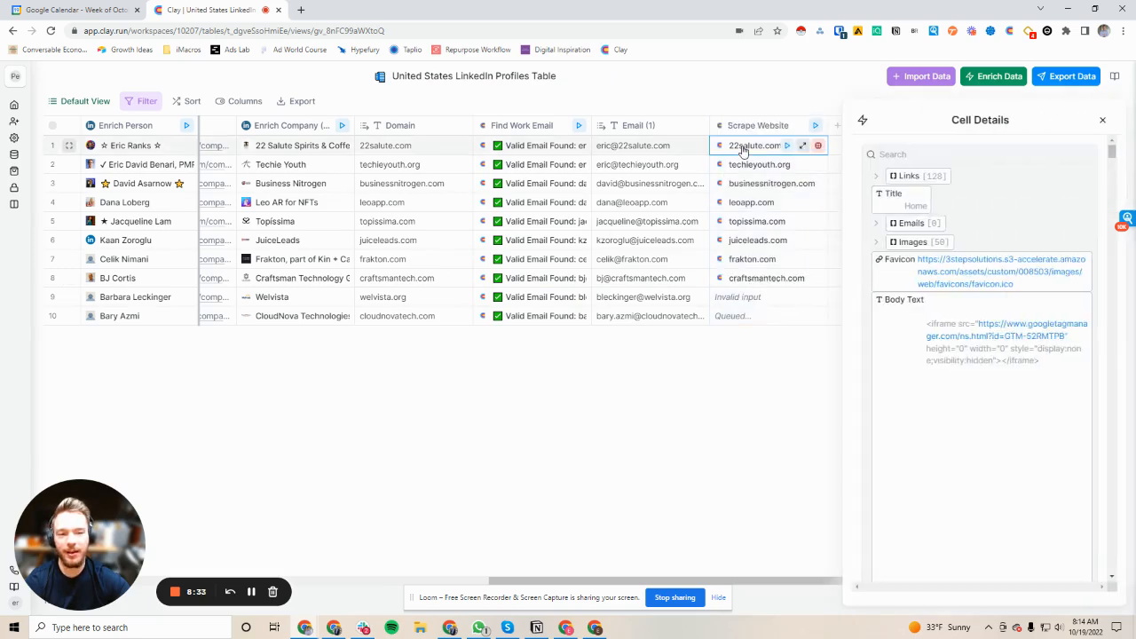
left_click(736, 184)
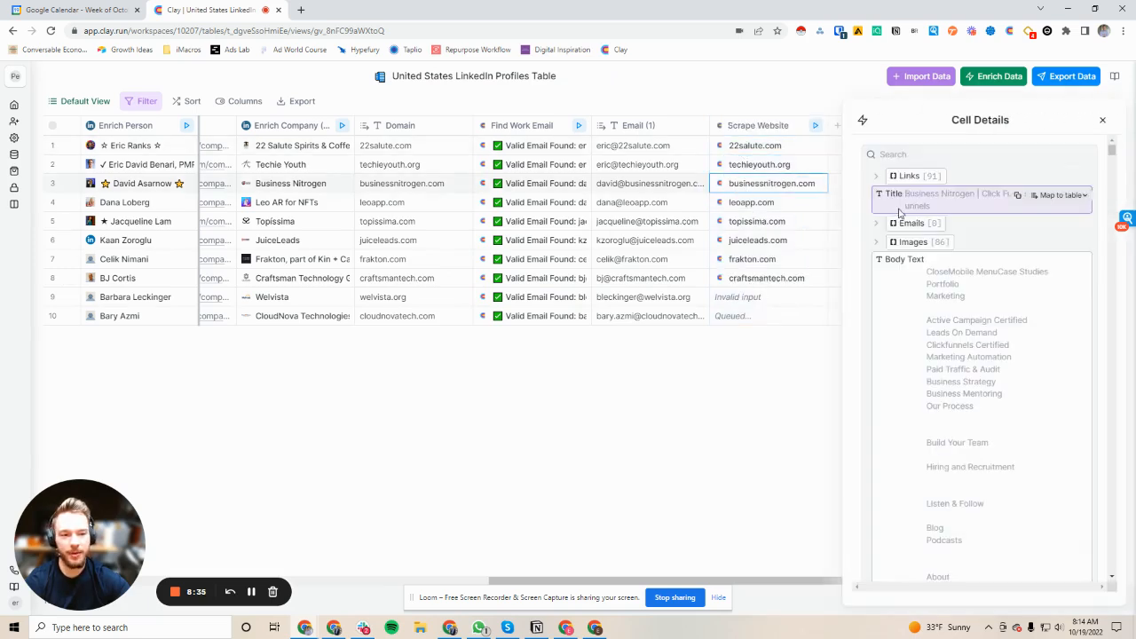
left_click(765, 204)
left_click(761, 165)
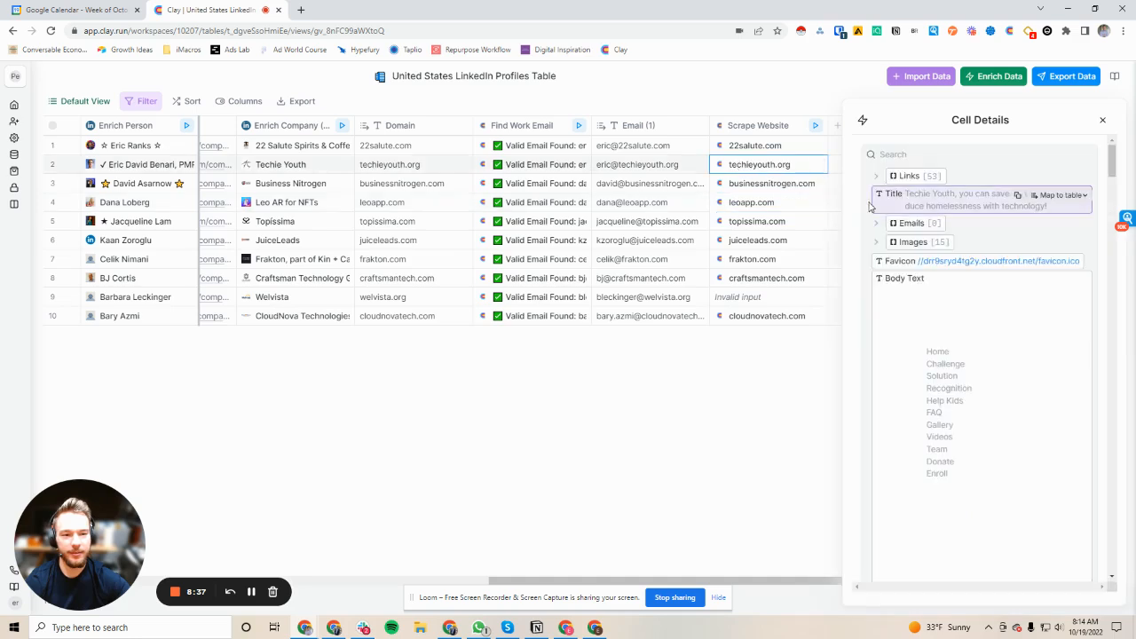
left_click(759, 241)
left_click(751, 260)
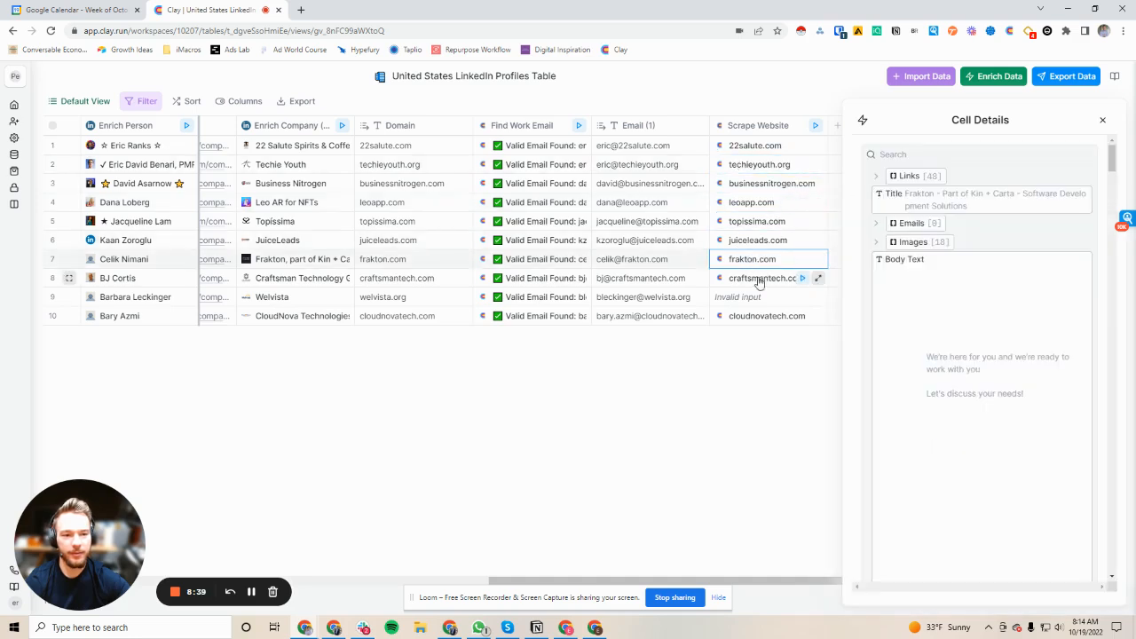
Map the first entry under Emails in the craftsmantech.com scrape result to a new table column and close the cell details
left_click(757, 280)
left_click(907, 223)
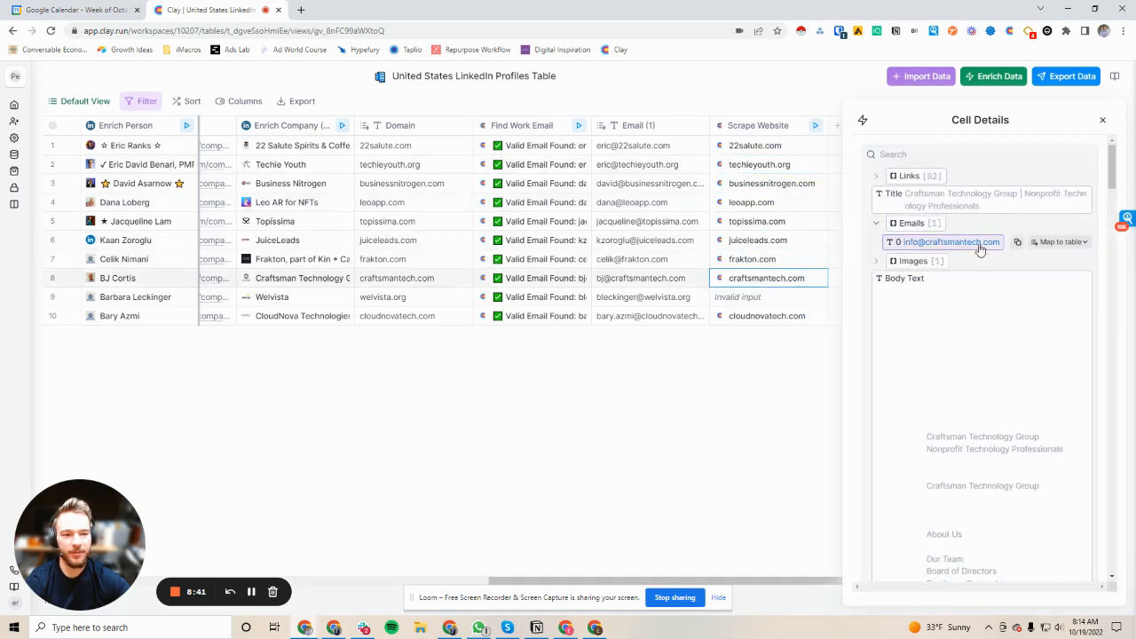
left_click(1048, 245)
left_click(981, 452)
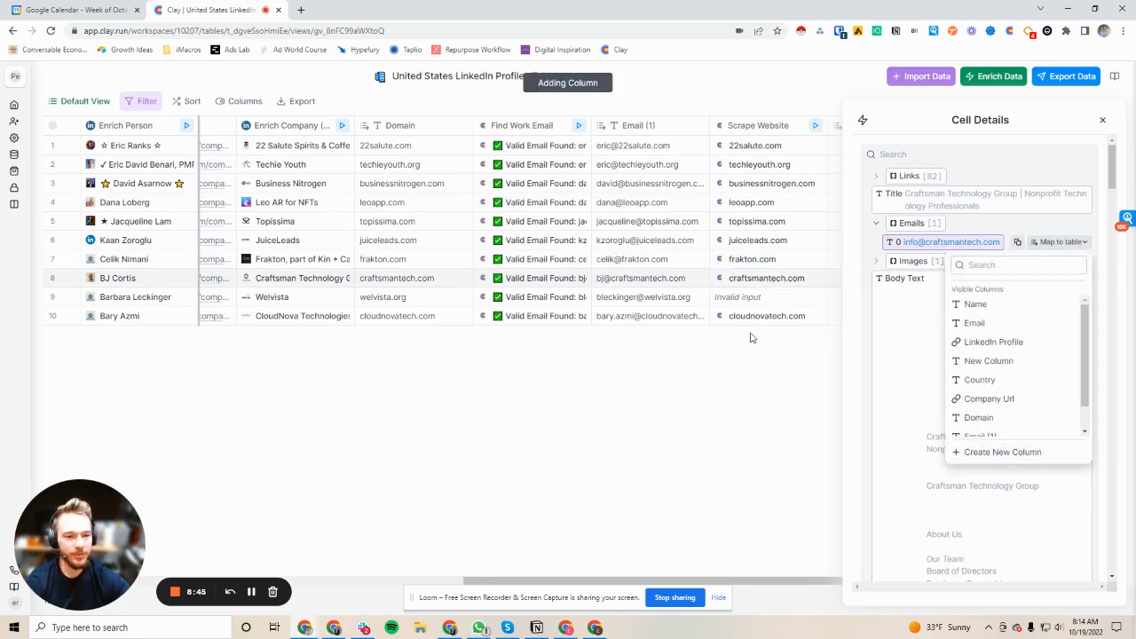
left_click(1103, 120)
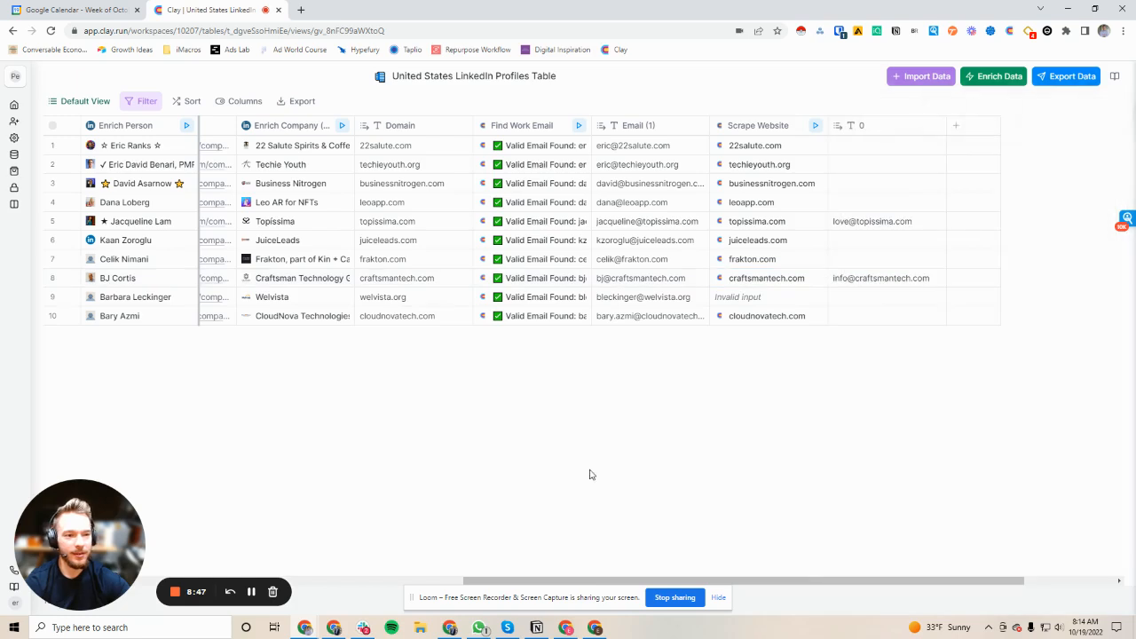